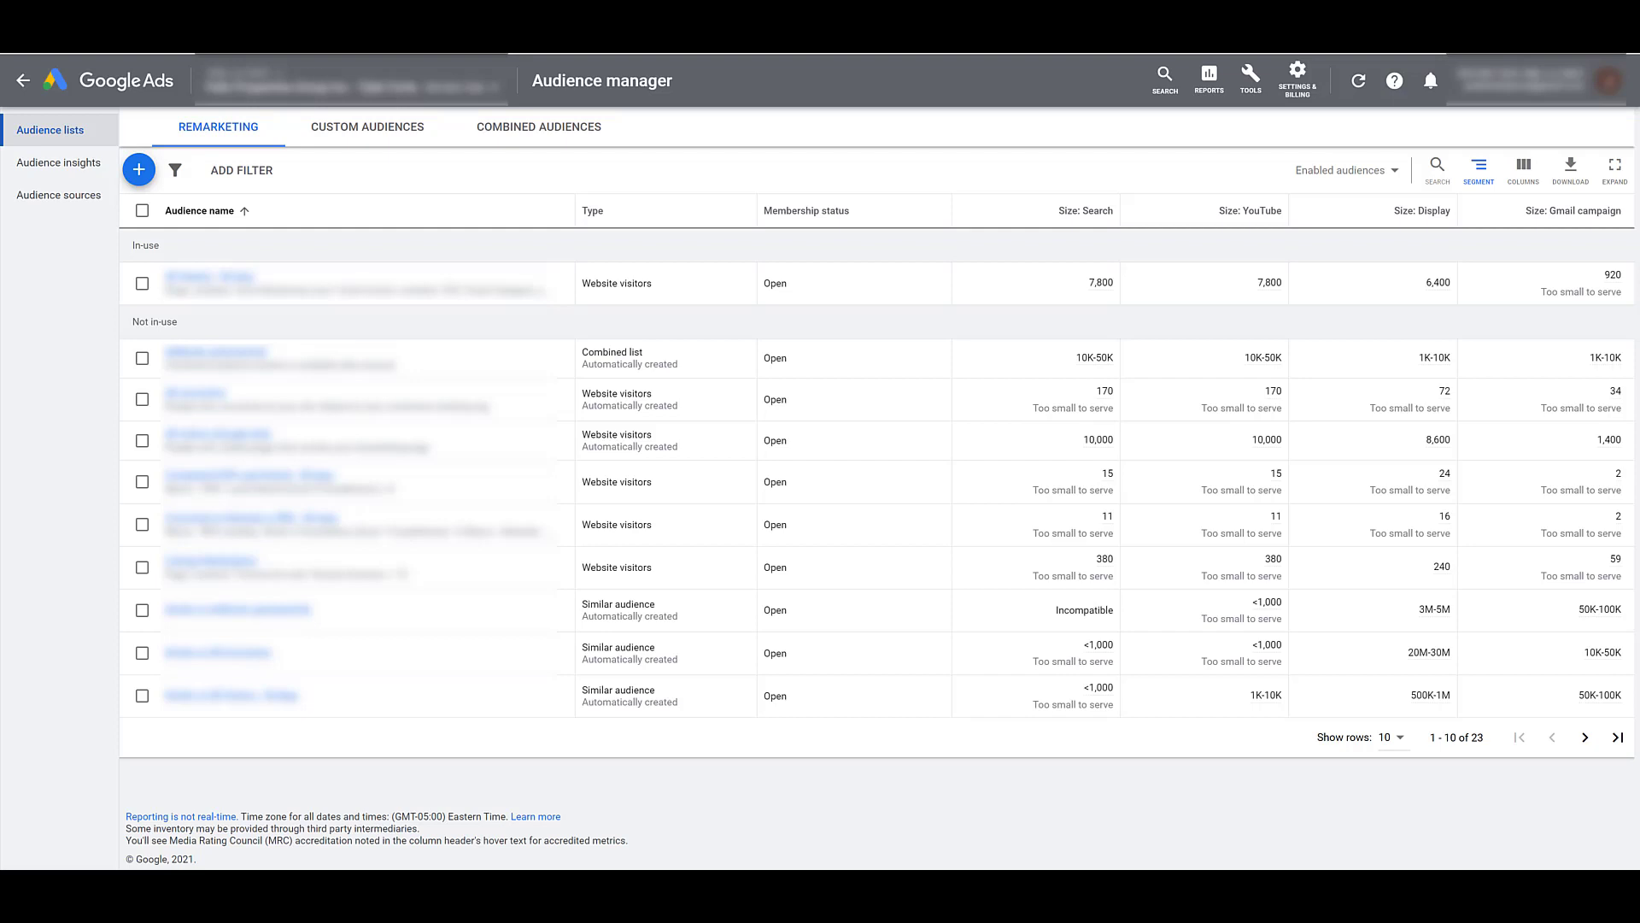
pyautogui.click(1252, 91)
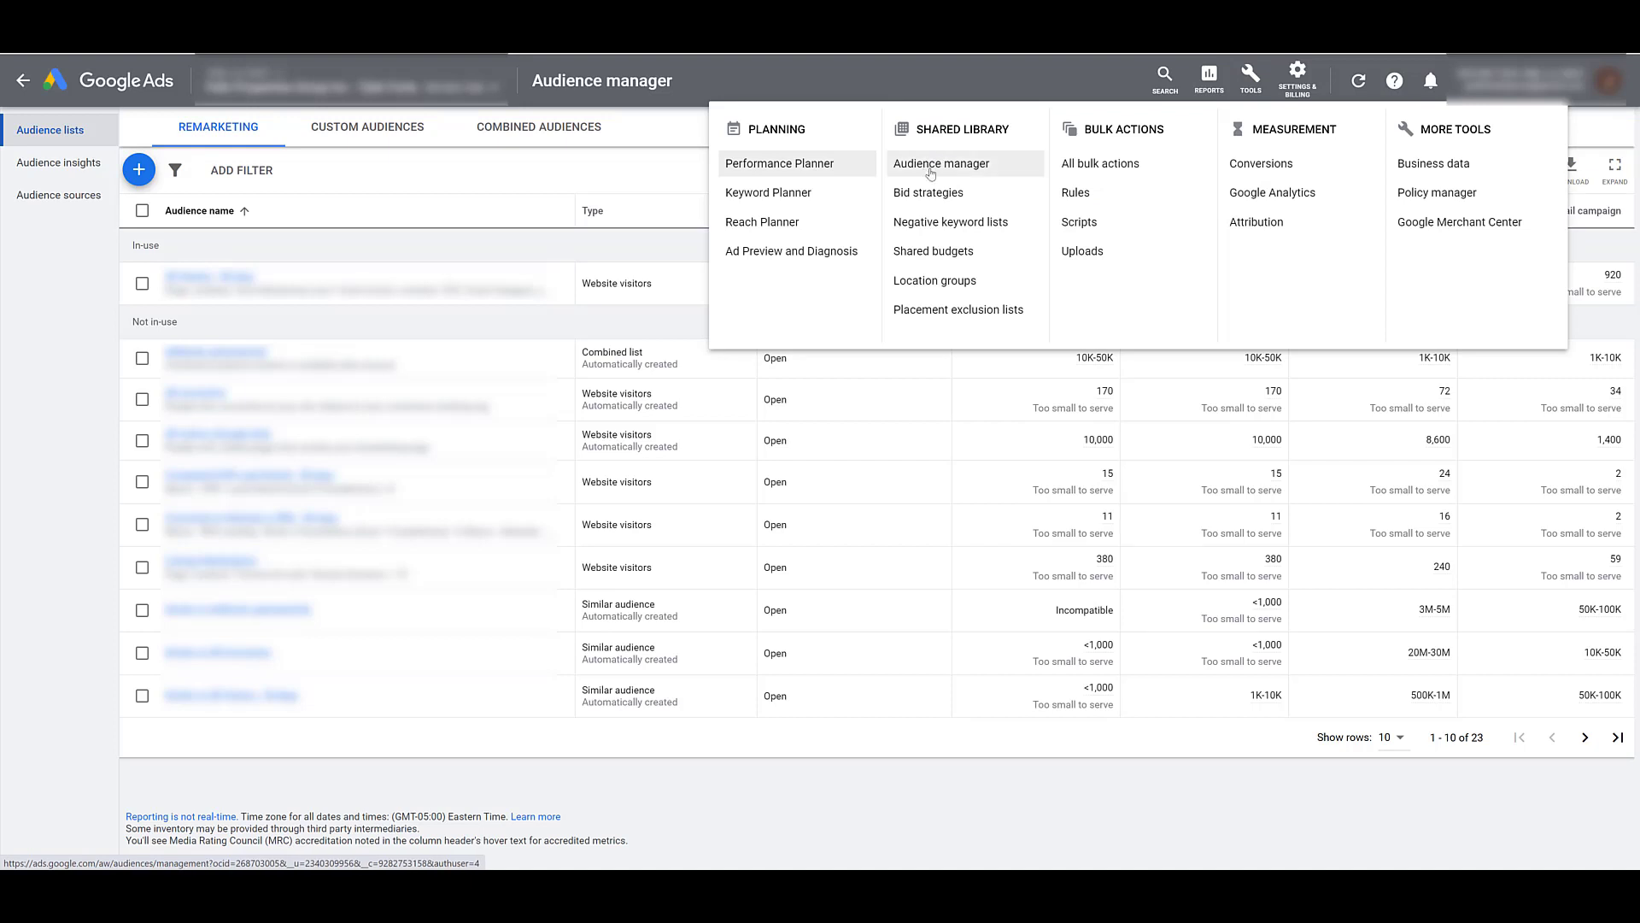
pyautogui.click(685, 167)
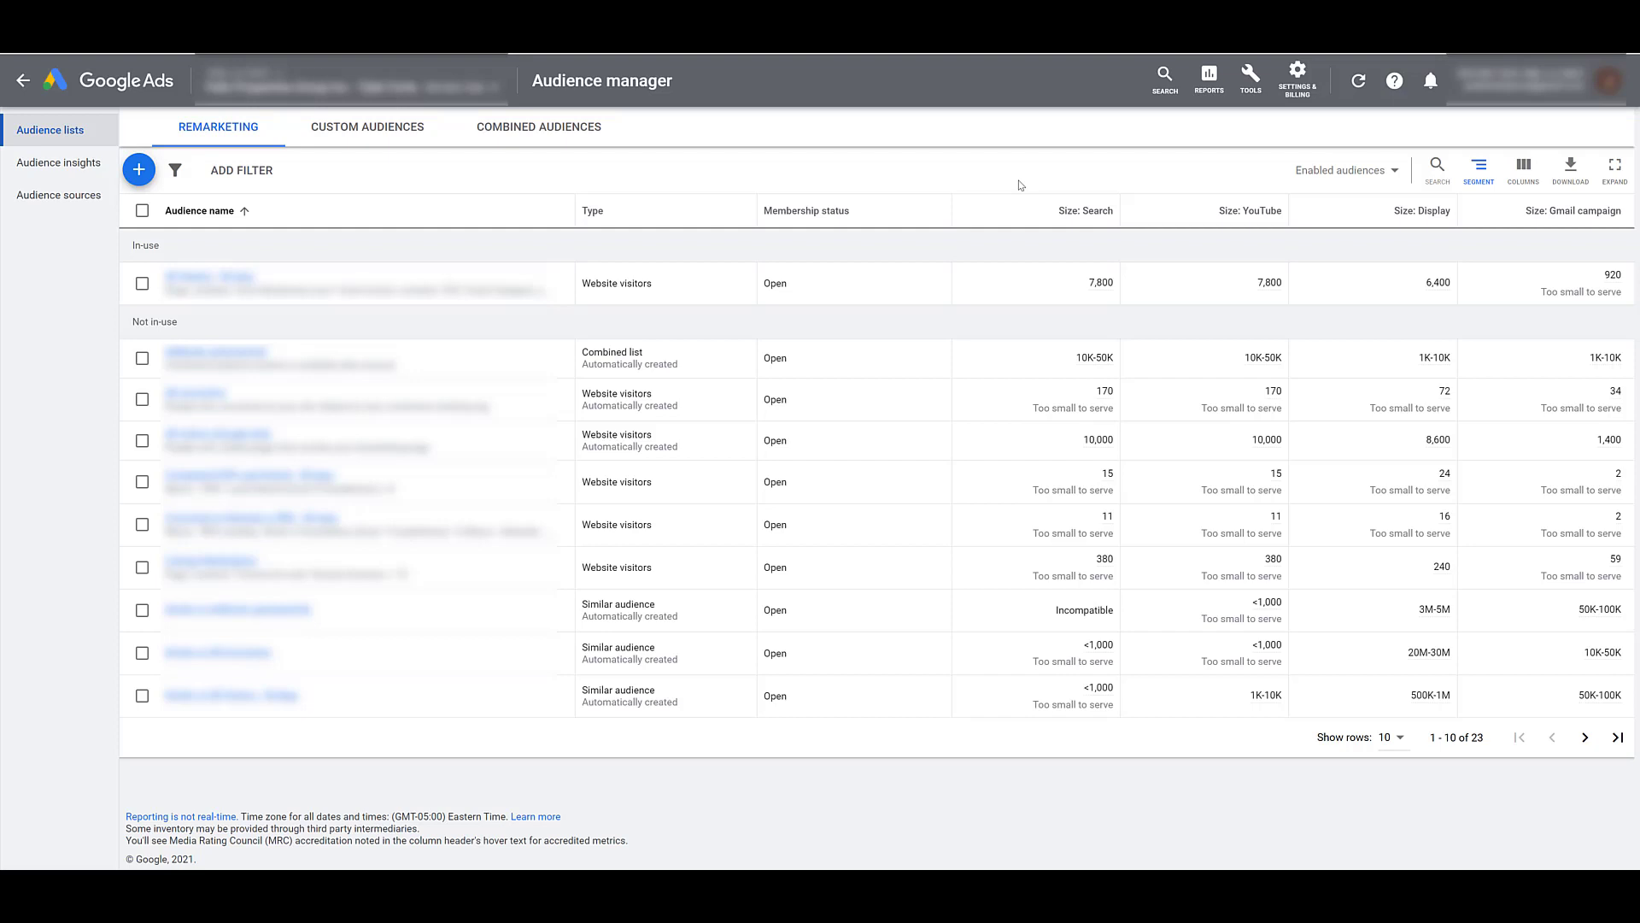
pyautogui.click(145, 178)
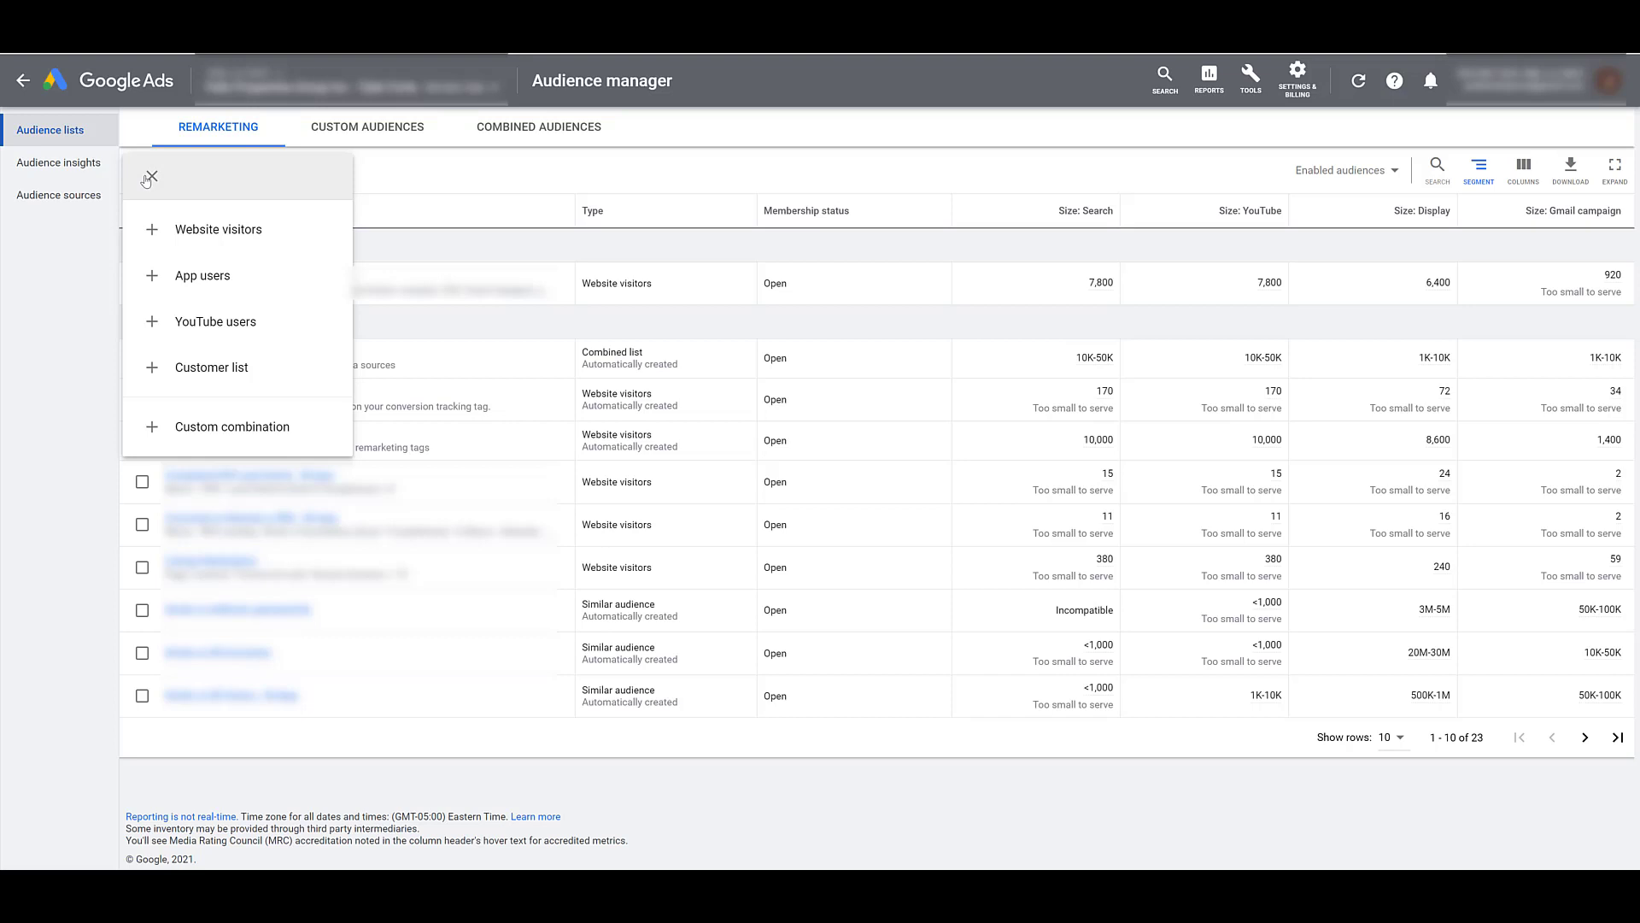
pyautogui.click(695, 246)
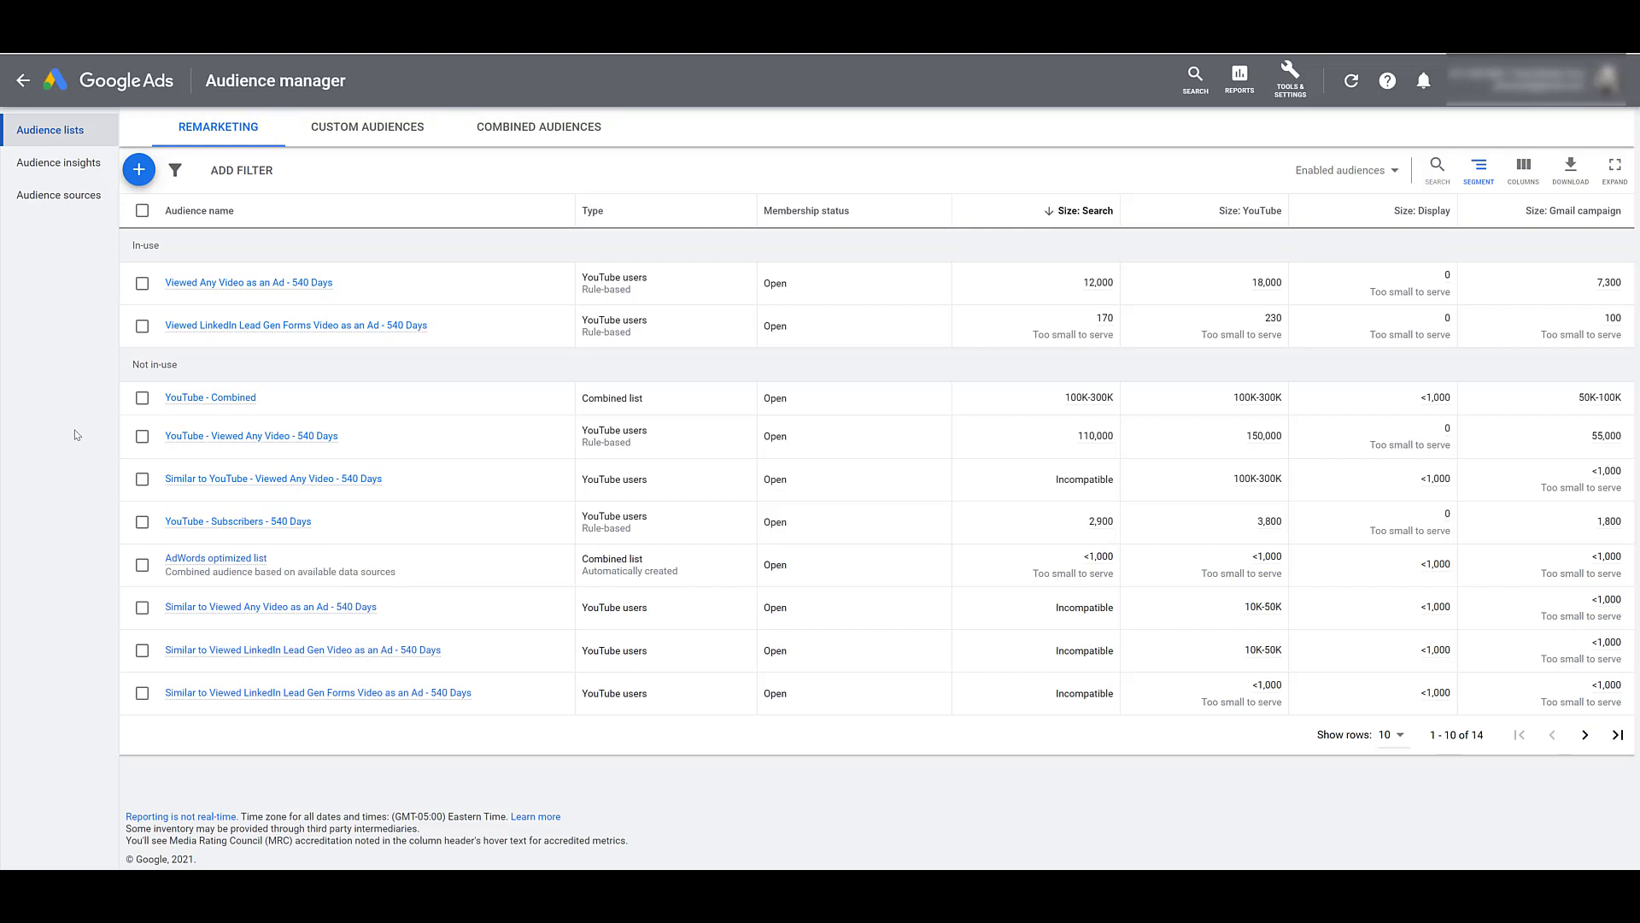
# - Select the "YouTube - Viewed Any Video - 540 Days" audience in the remarketing list
pyautogui.click(142, 436)
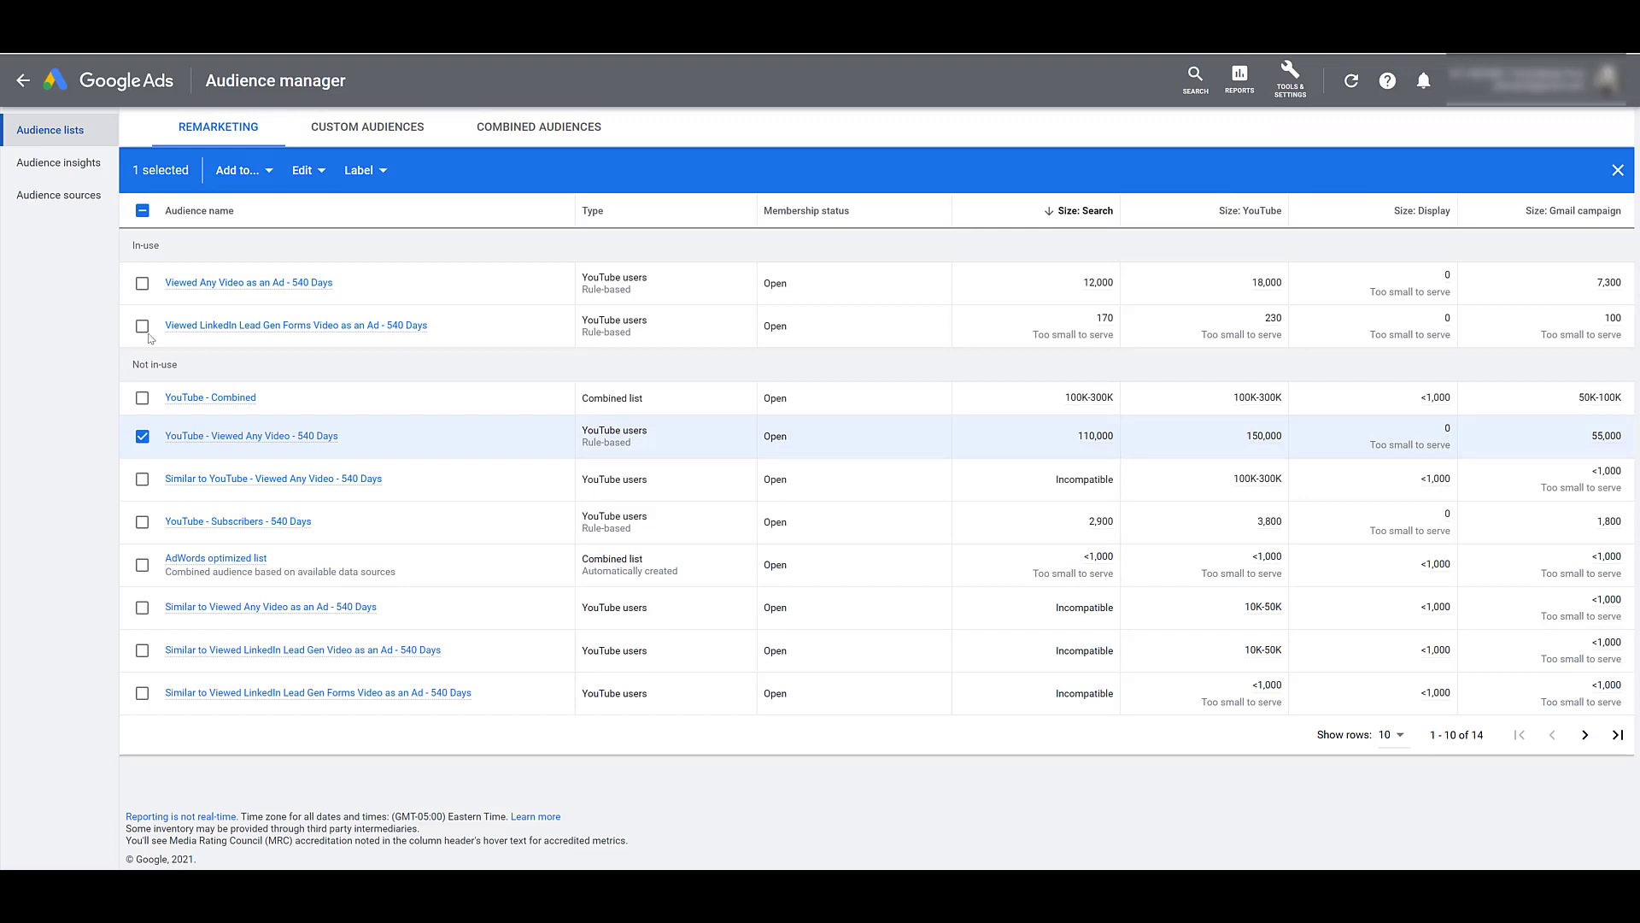
pyautogui.click(268, 182)
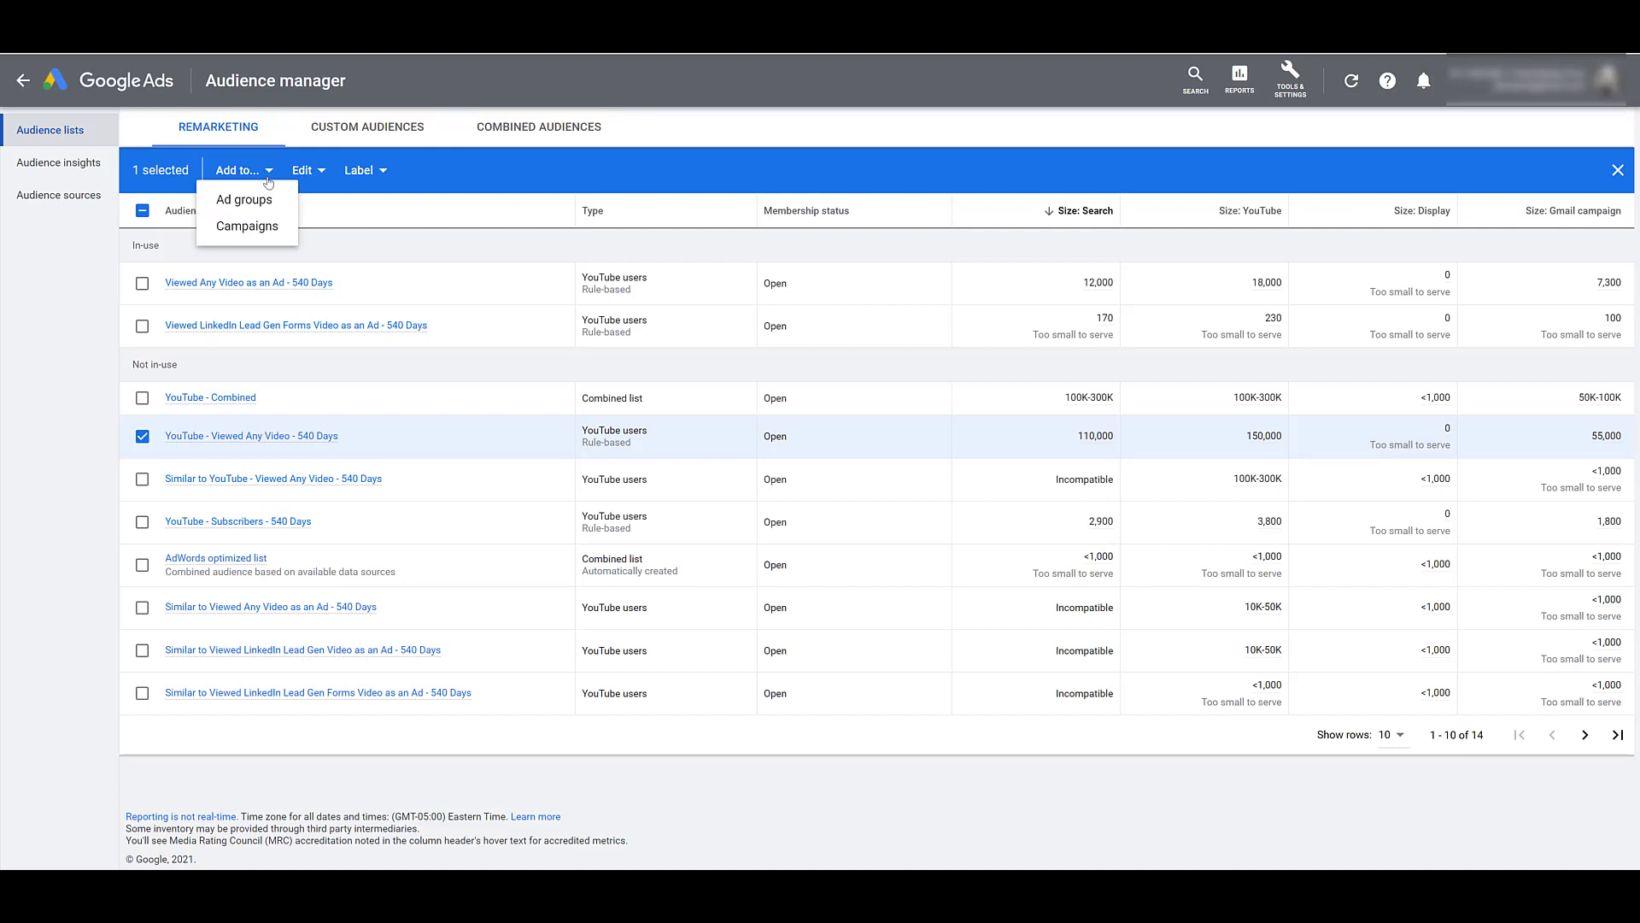
pyautogui.click(245, 225)
pyautogui.click(448, 429)
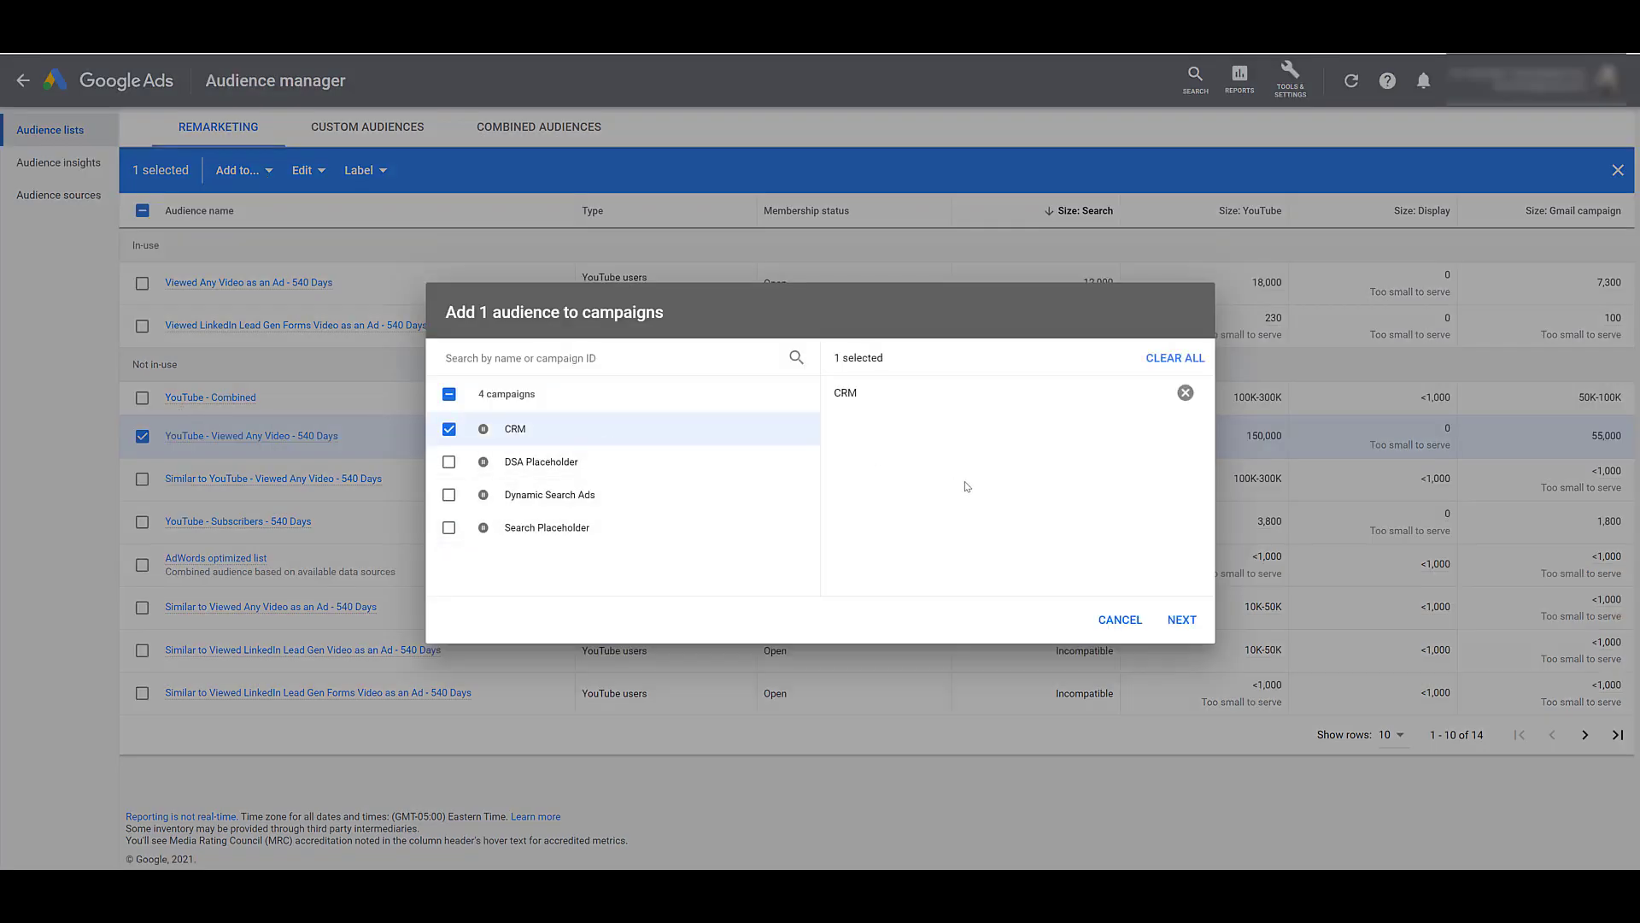
pyautogui.click(1126, 619)
# - Add the selected "YouTube - Viewed Any Video - 540 Days" audience to Ad group 1 of the CRM campaign with the Observation setting
pyautogui.click(265, 186)
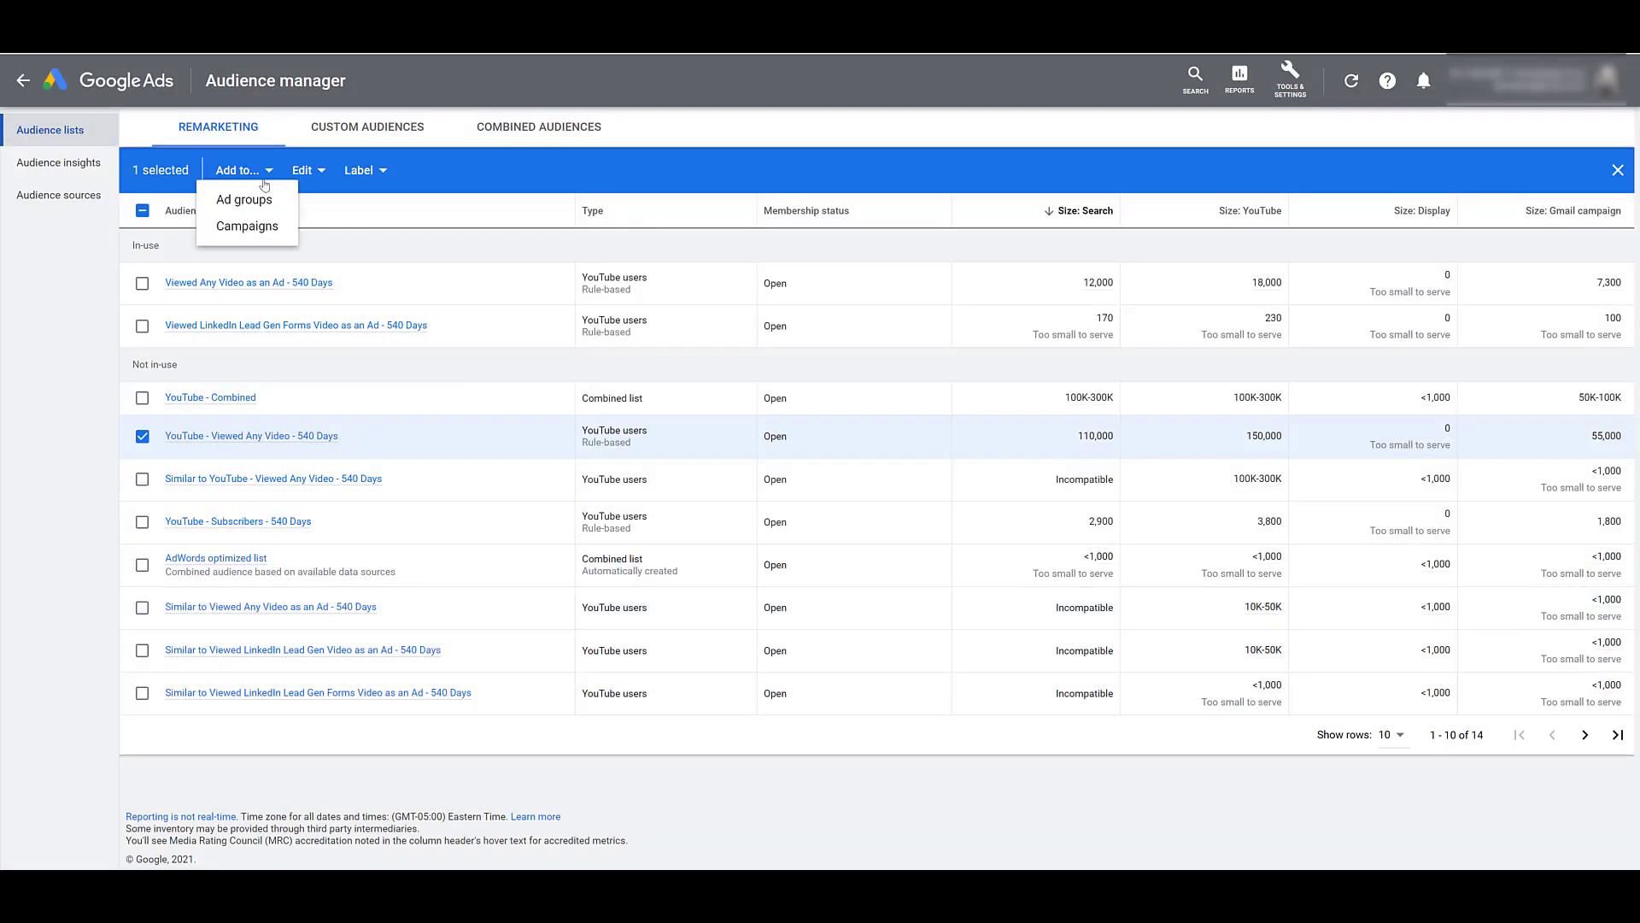
pyautogui.click(270, 201)
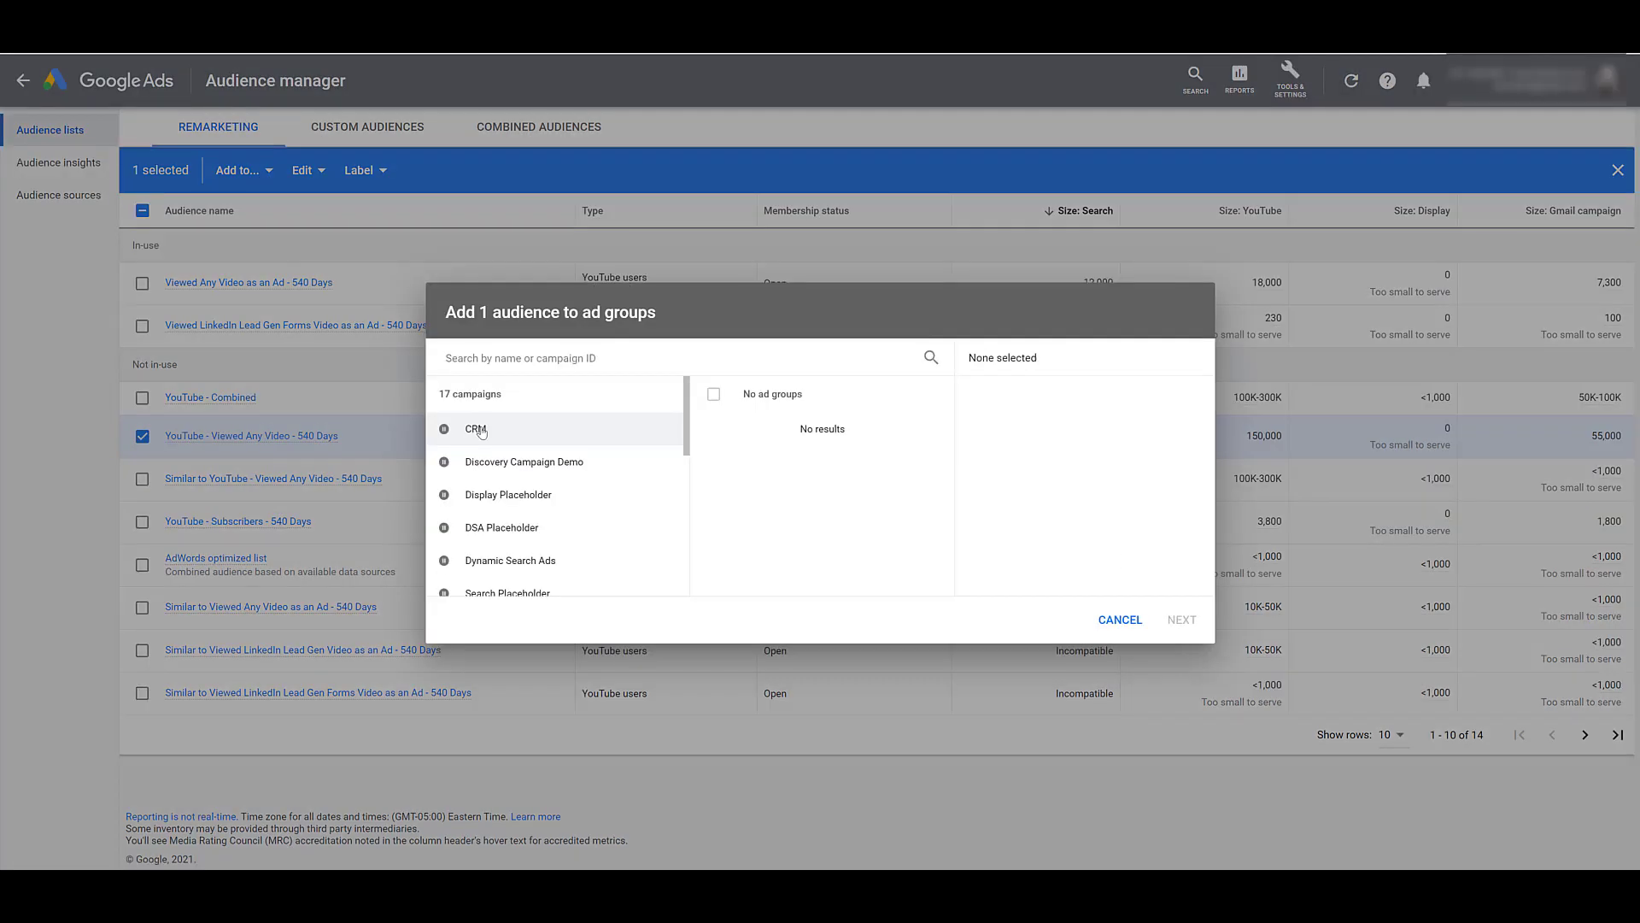
pyautogui.click(478, 430)
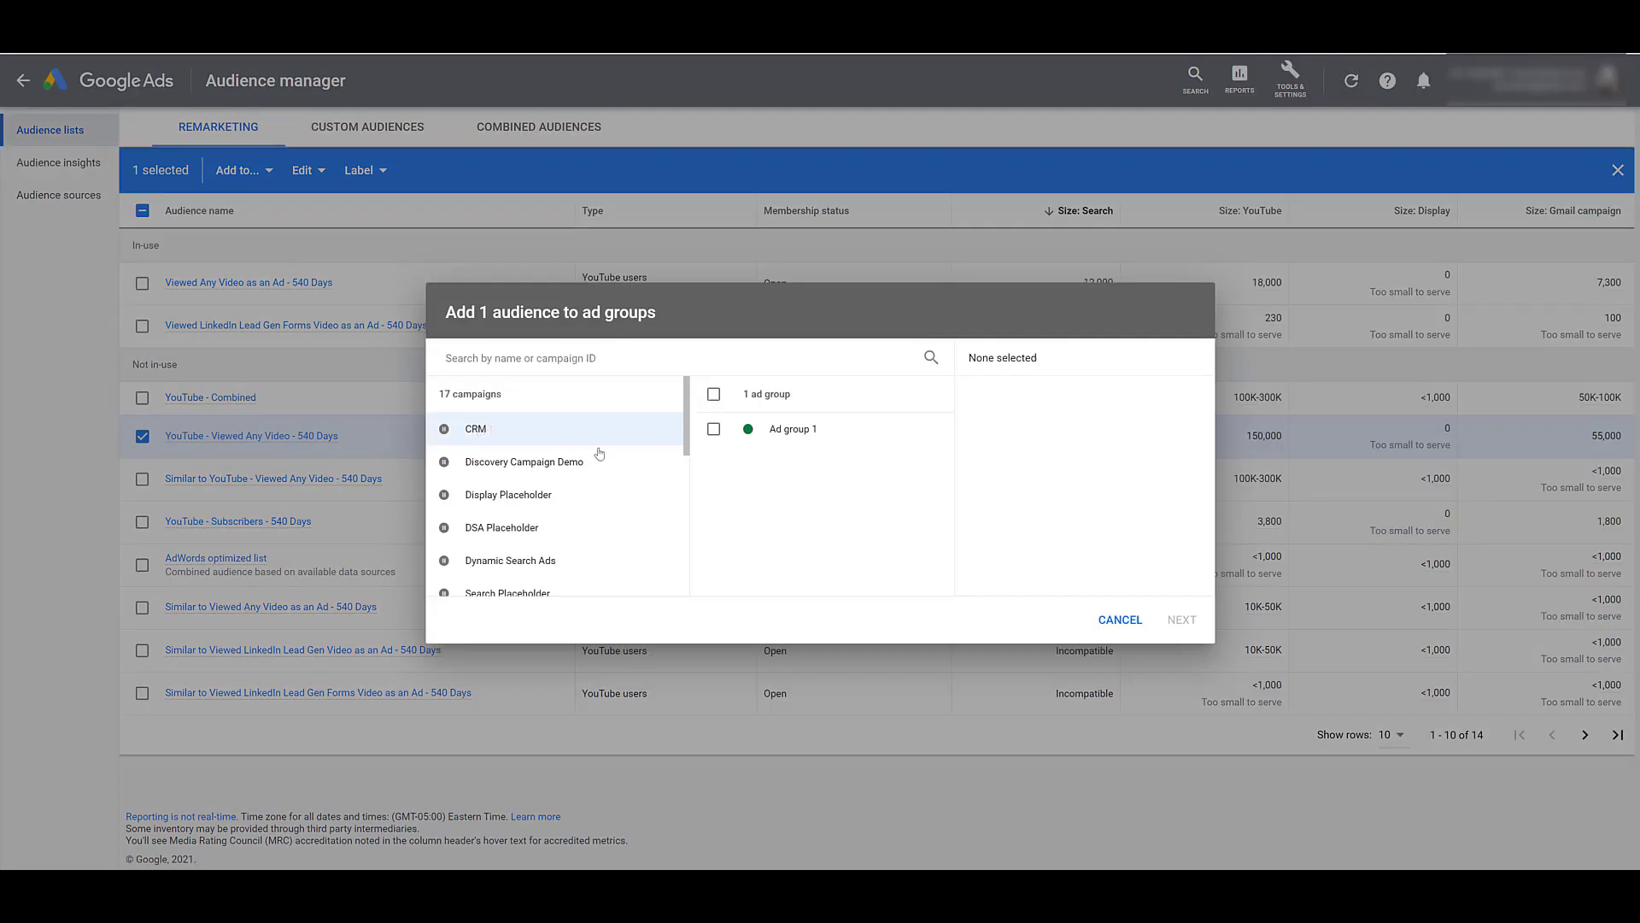
pyautogui.click(714, 430)
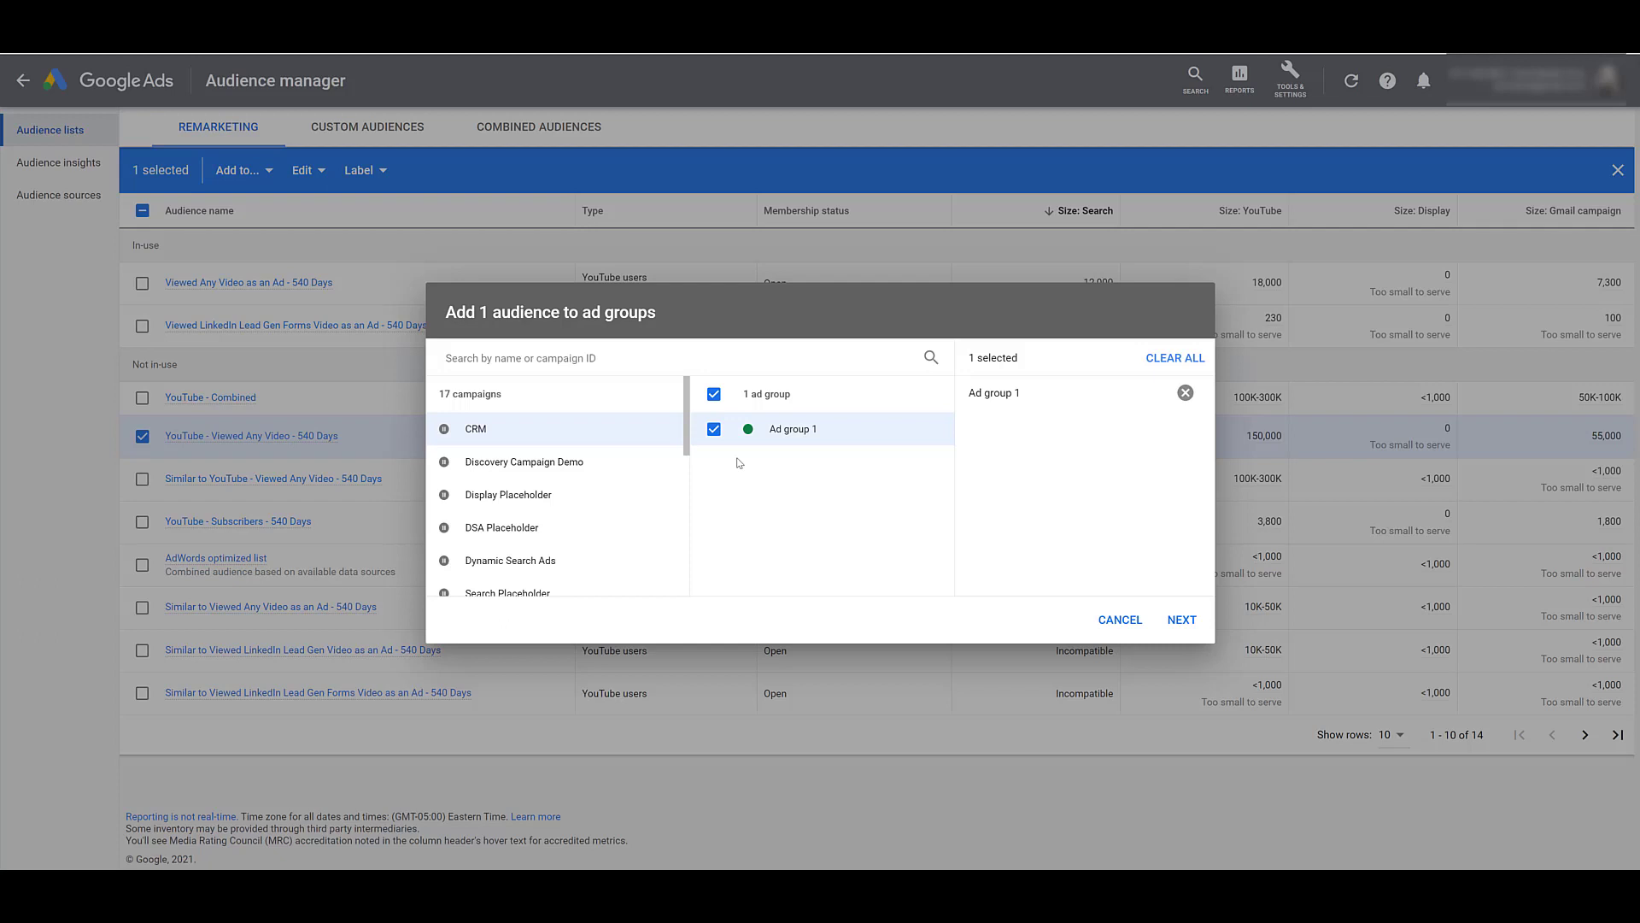
pyautogui.click(1181, 619)
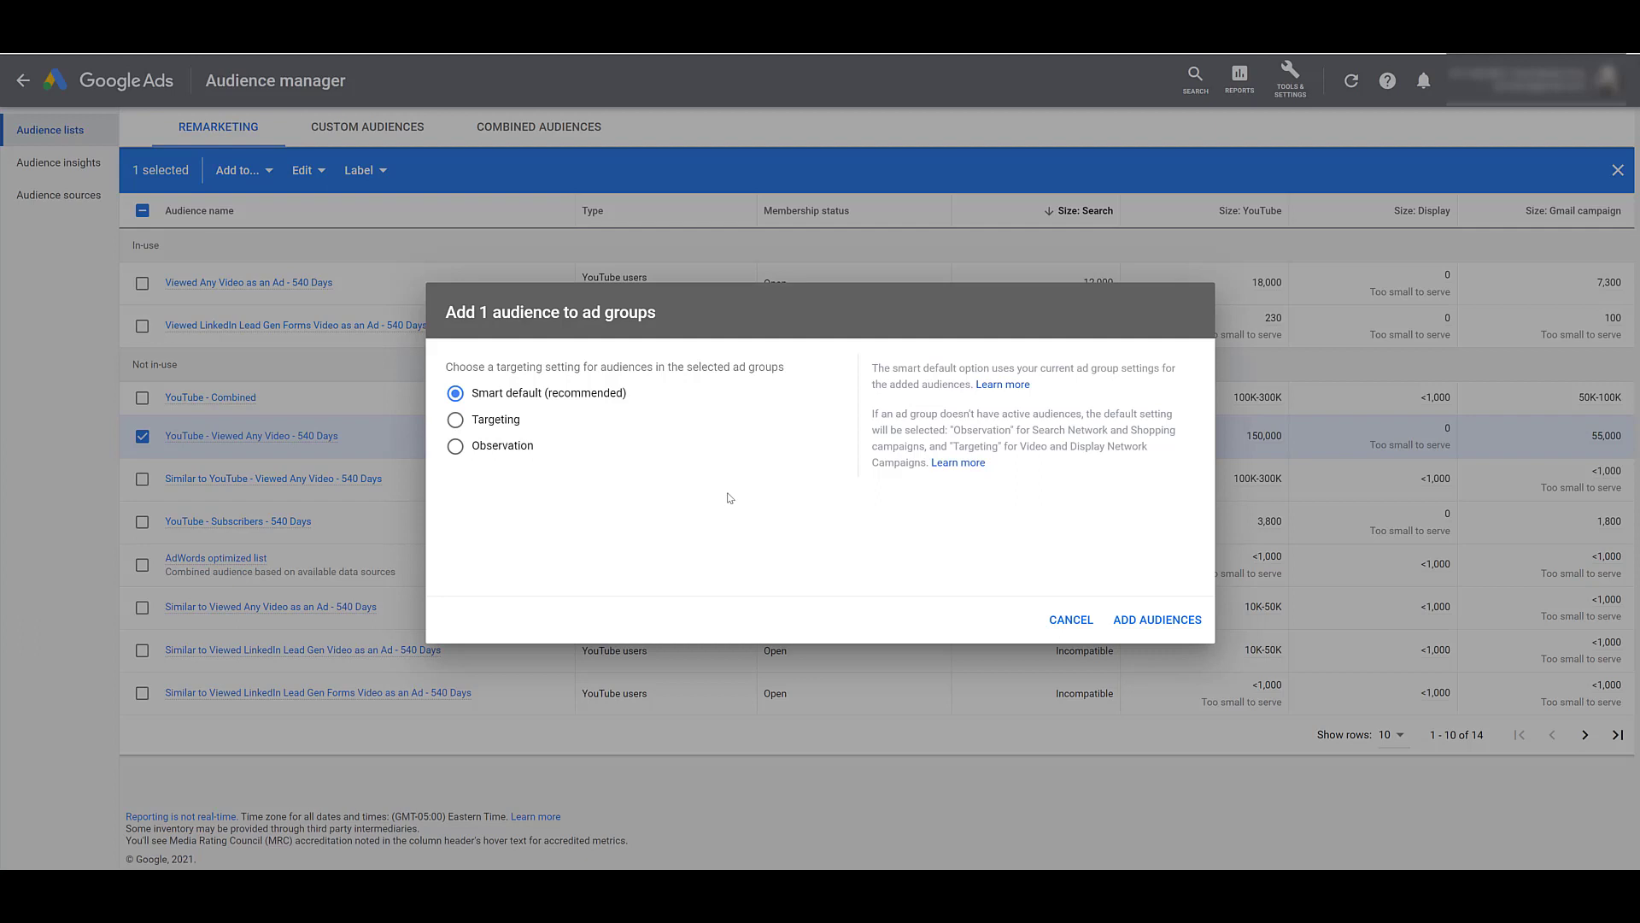
pyautogui.click(510, 422)
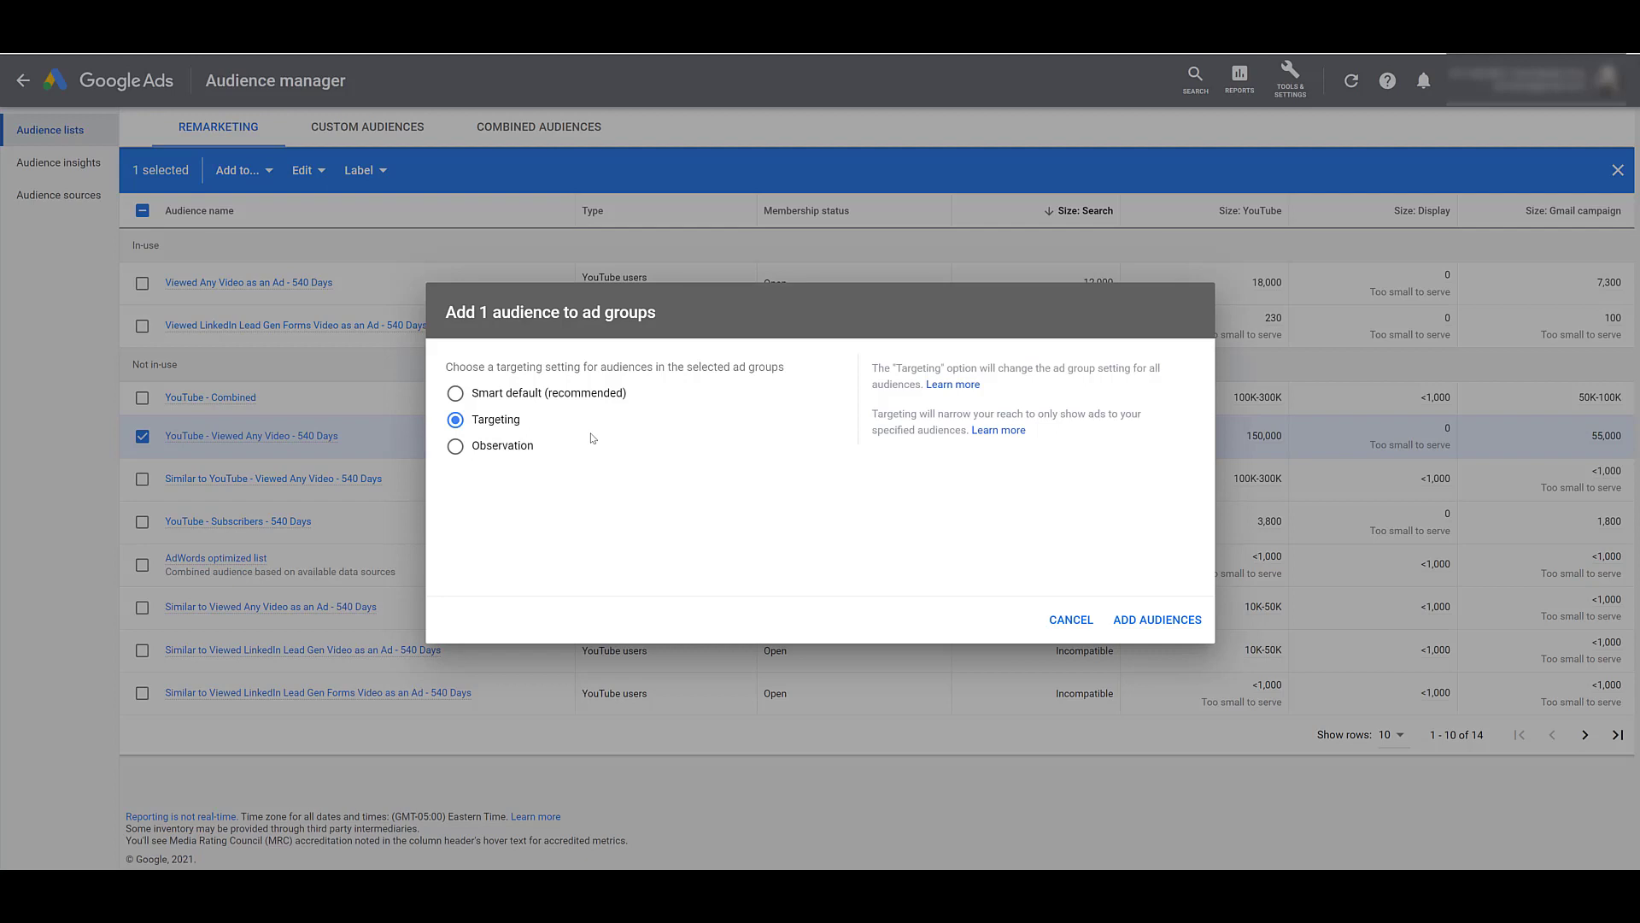
pyautogui.click(519, 452)
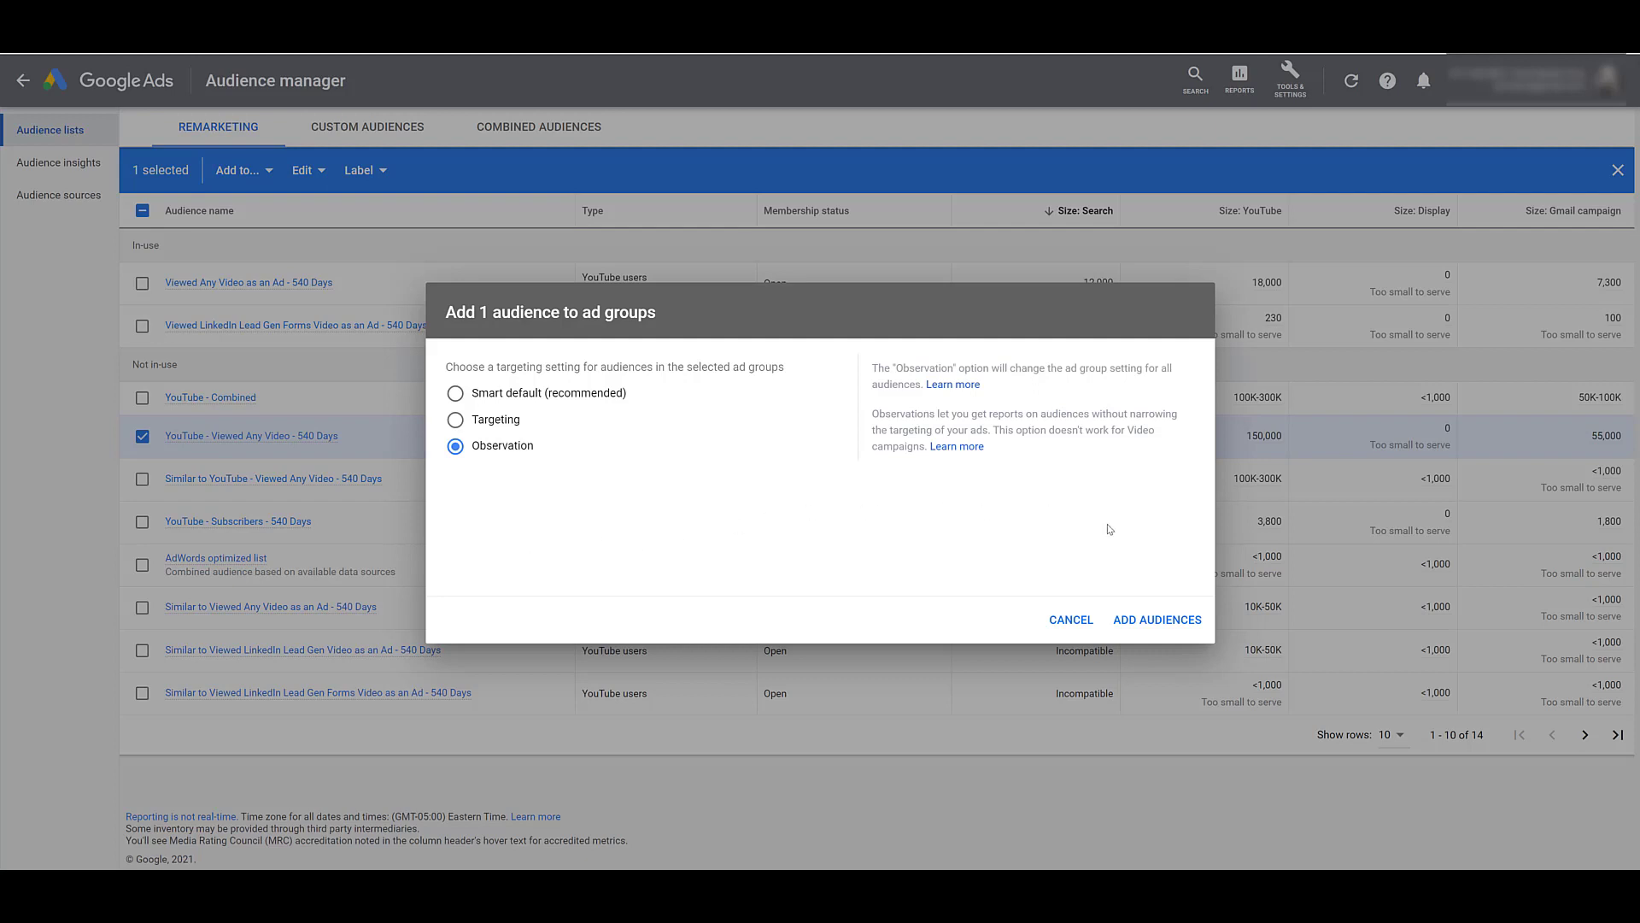
pyautogui.click(1155, 618)
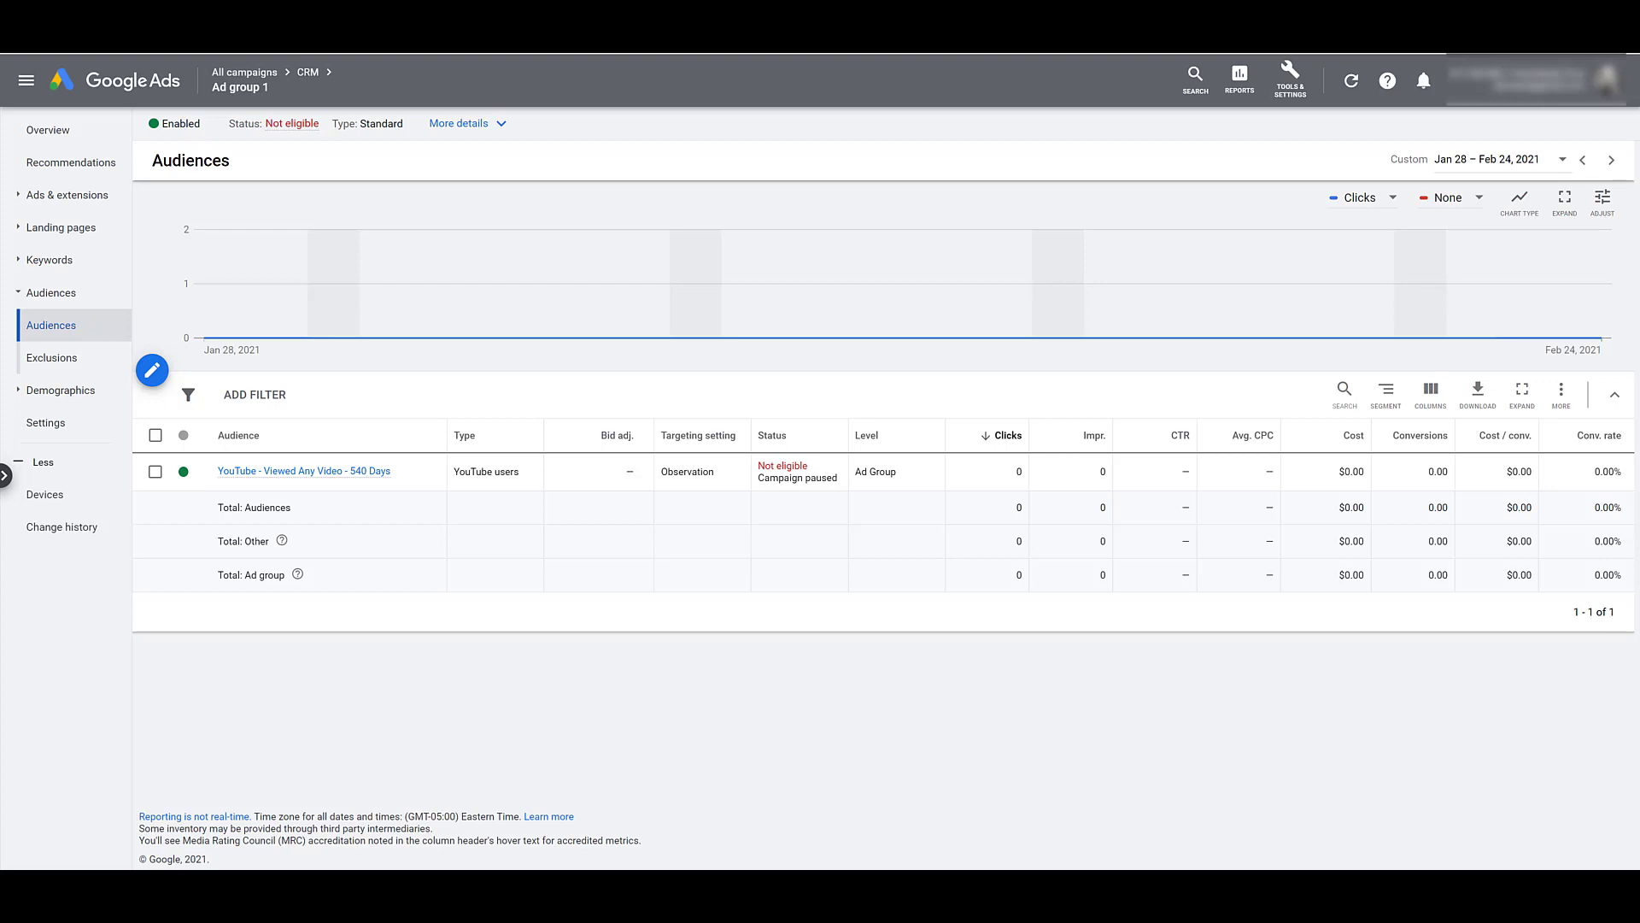
pyautogui.click(635, 475)
pyautogui.click(619, 498)
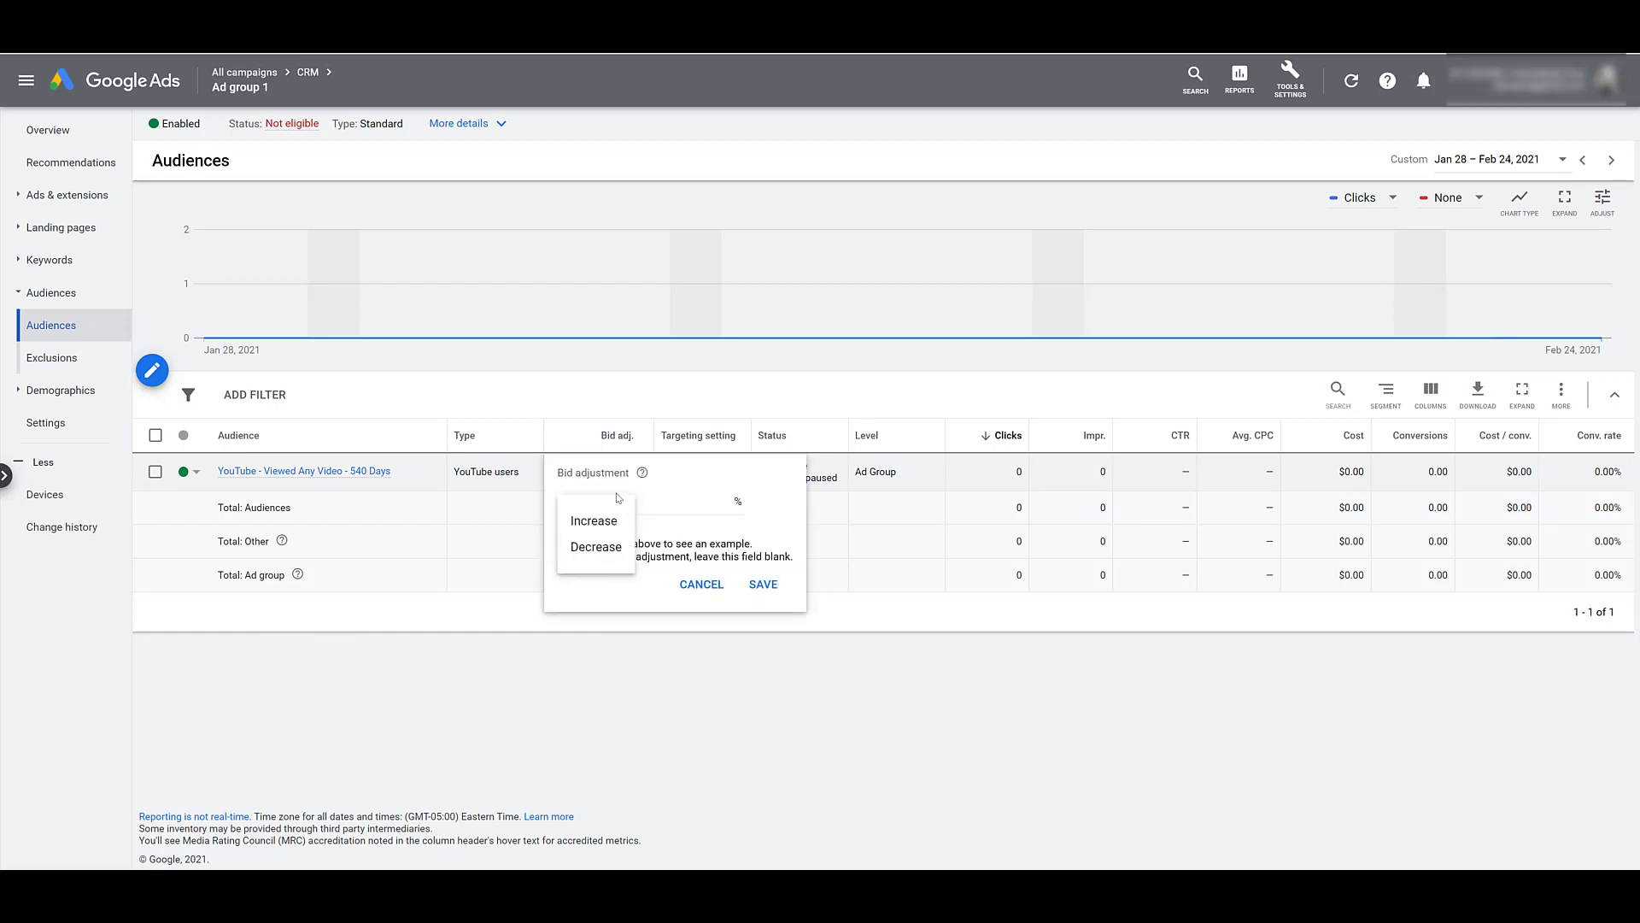
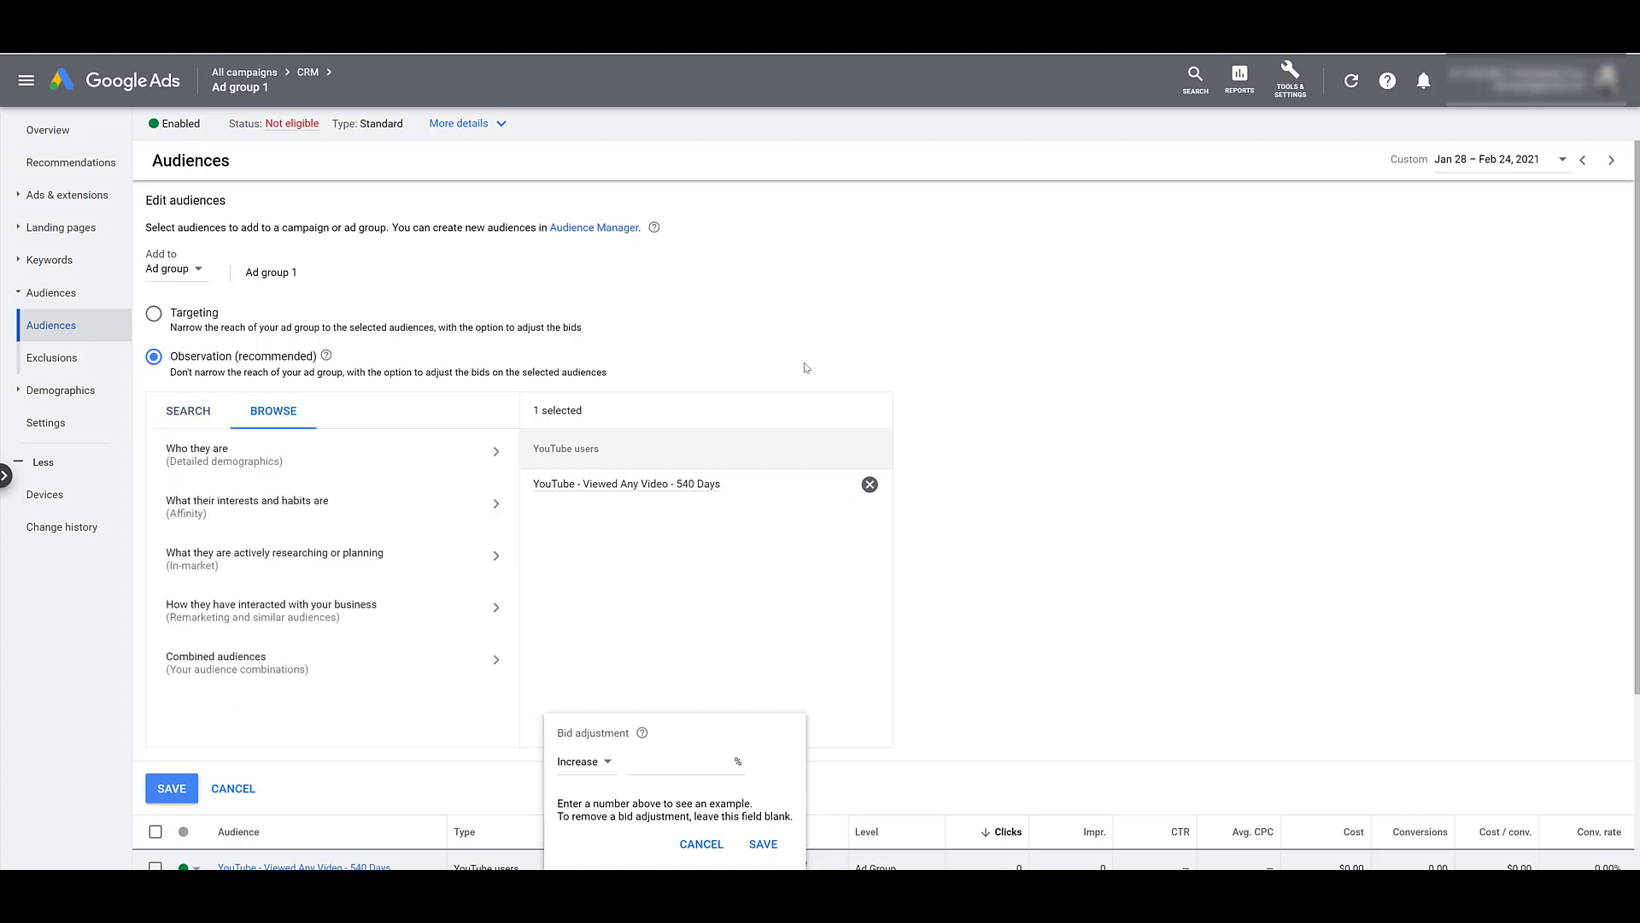
pyautogui.click(702, 844)
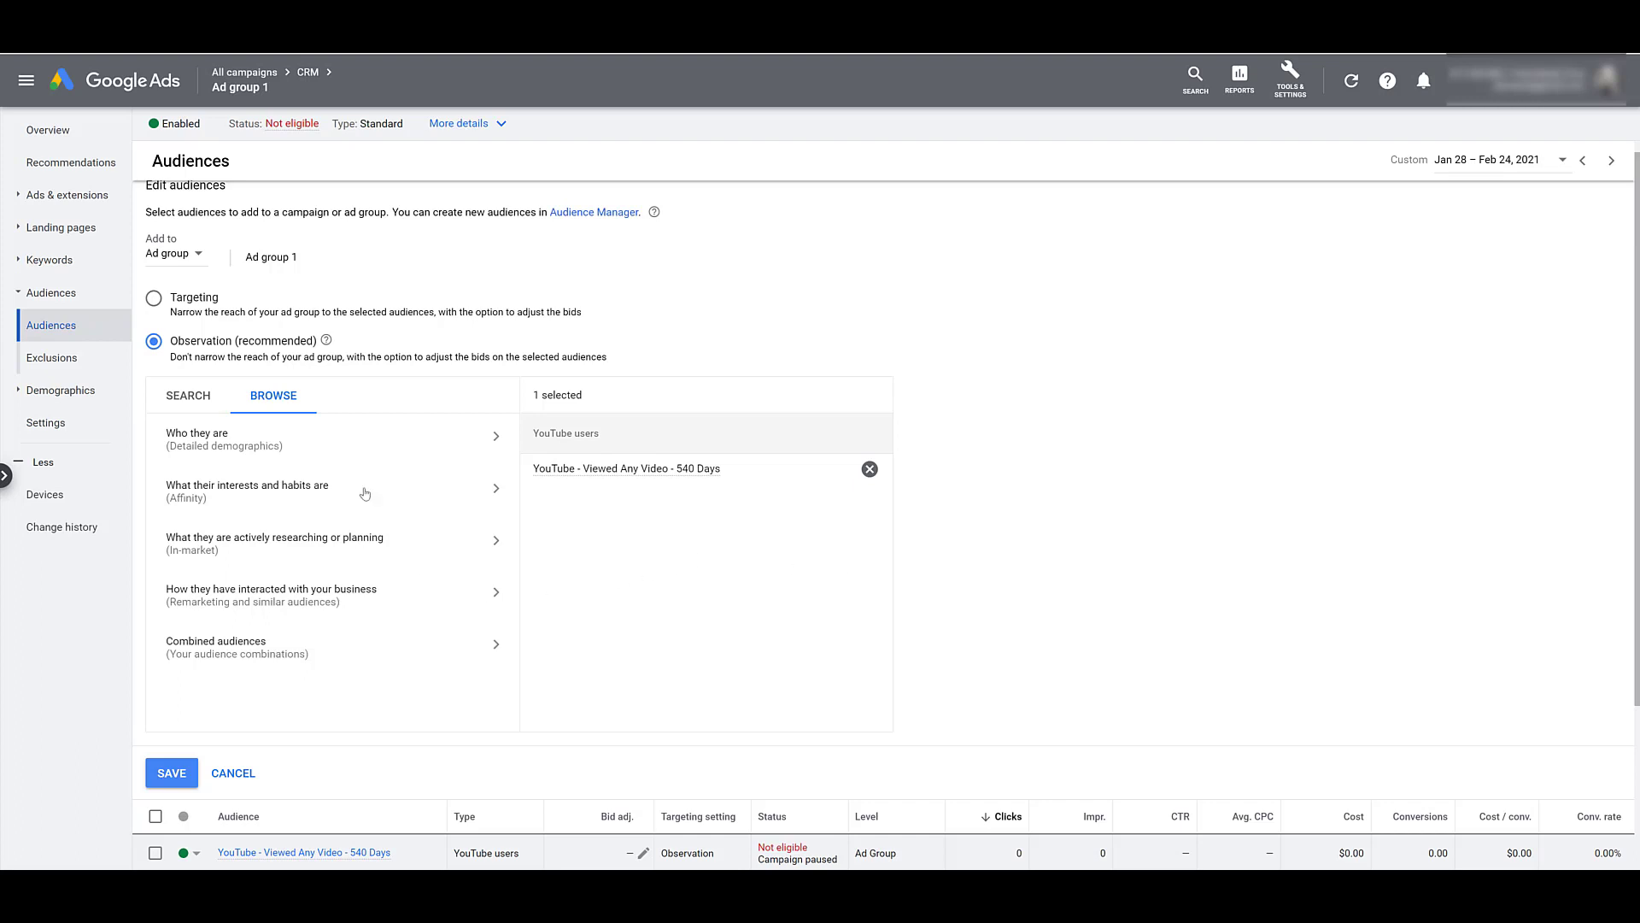
# - Examine the detailed demographics and in-market audience categories that can be added to Ad group 1
pyautogui.click(408, 447)
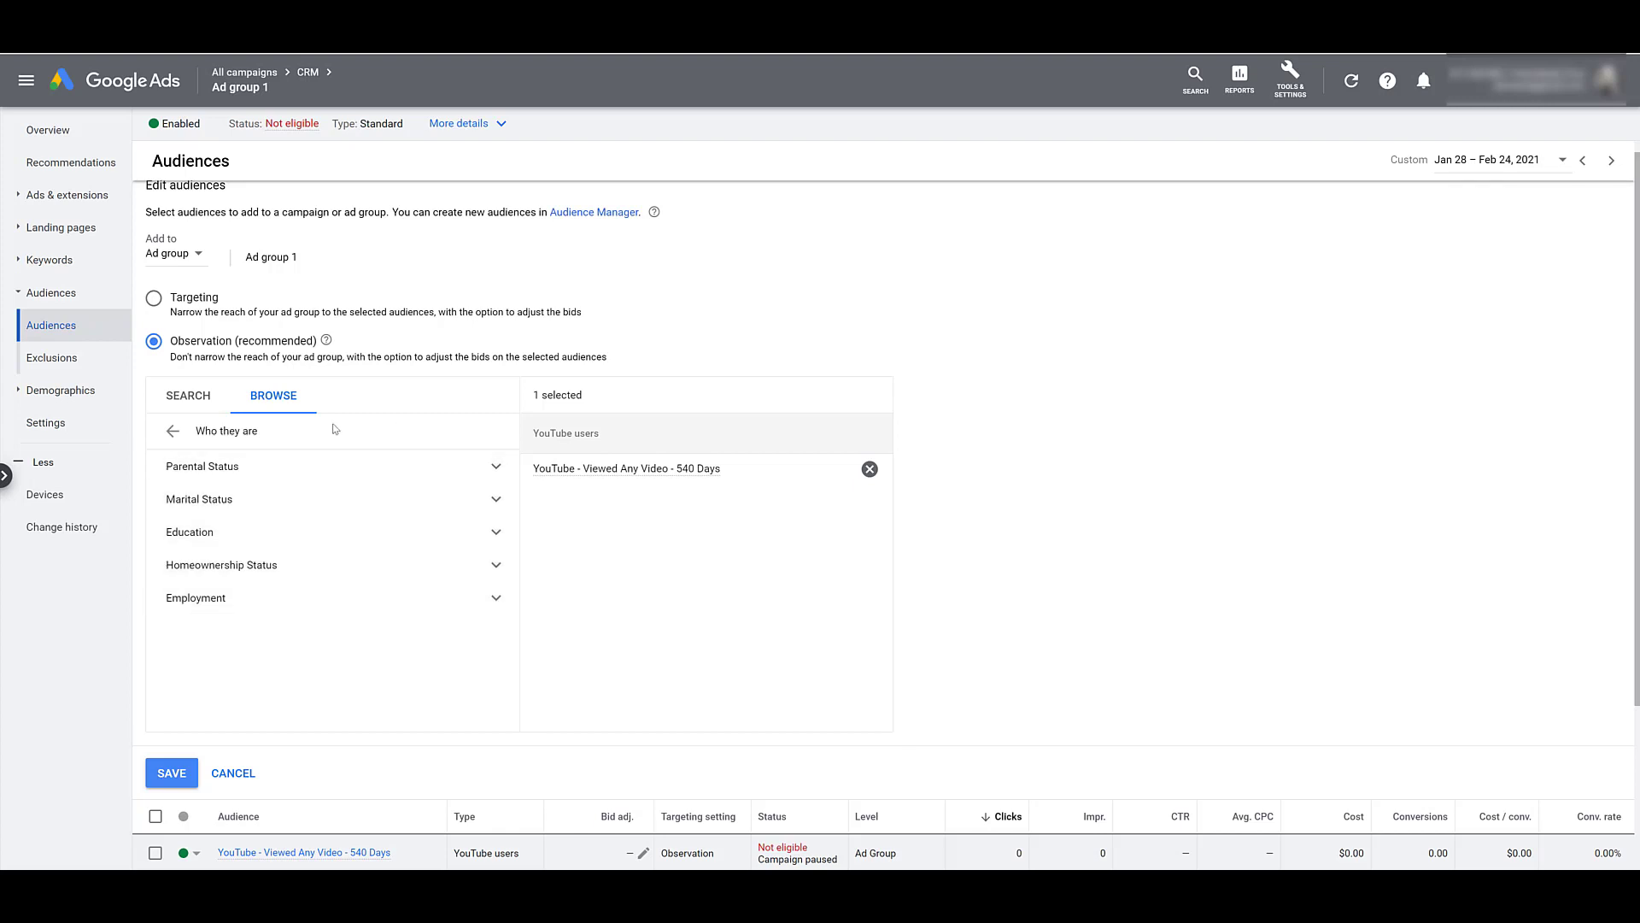
pyautogui.click(172, 433)
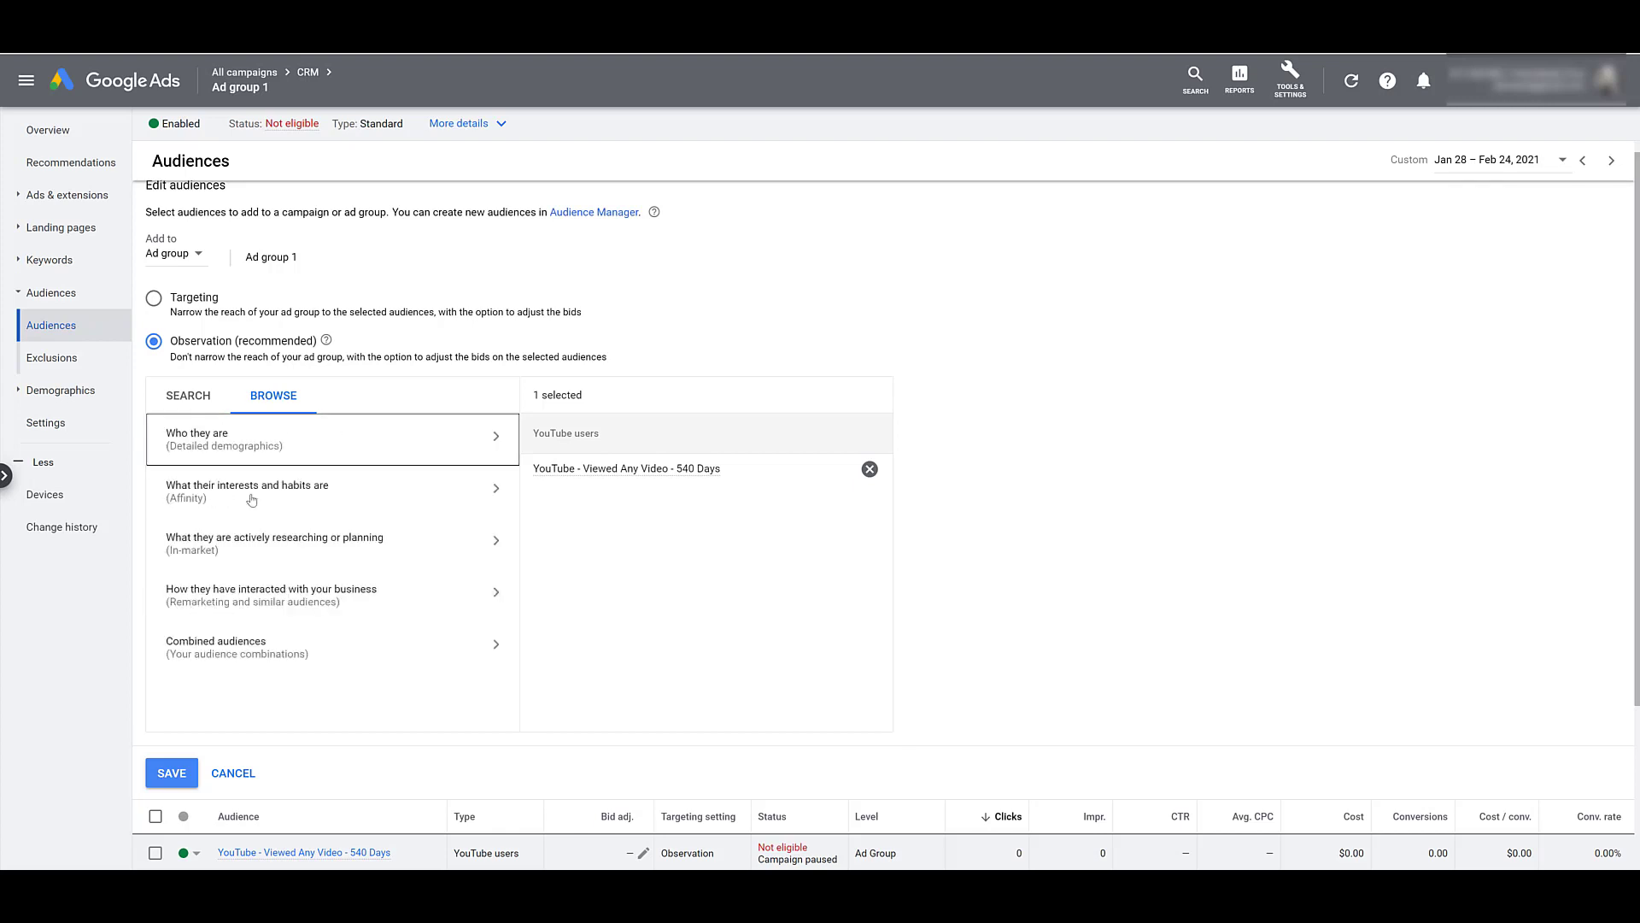
pyautogui.click(304, 553)
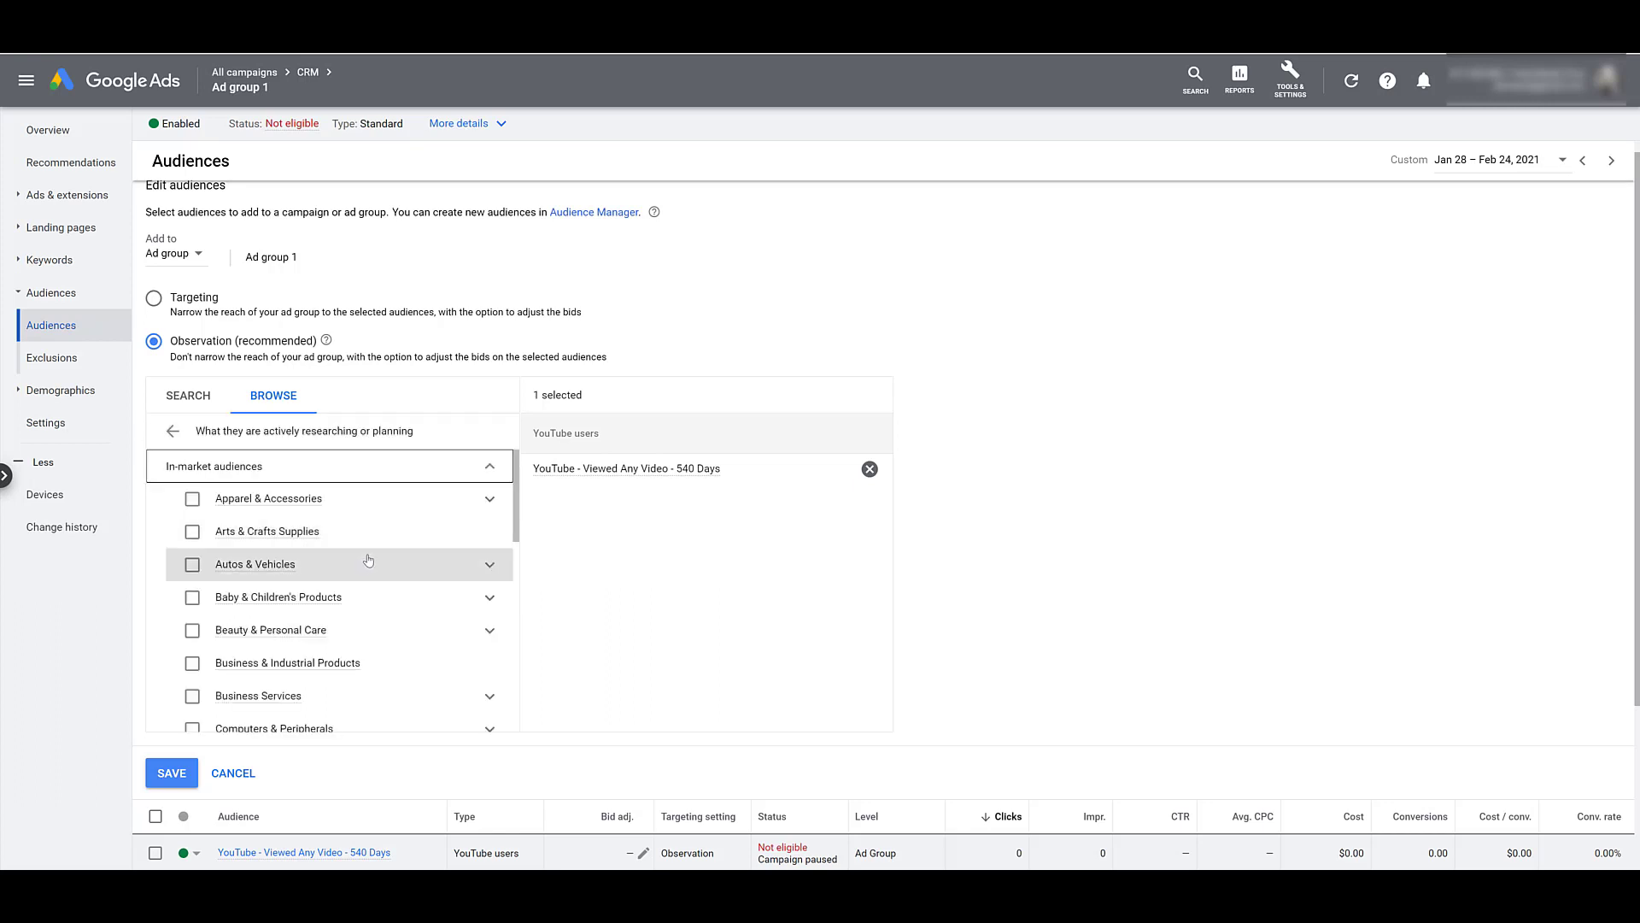
pyautogui.scroll(-2, 368, 561)
pyautogui.scroll(-5, 368, 560)
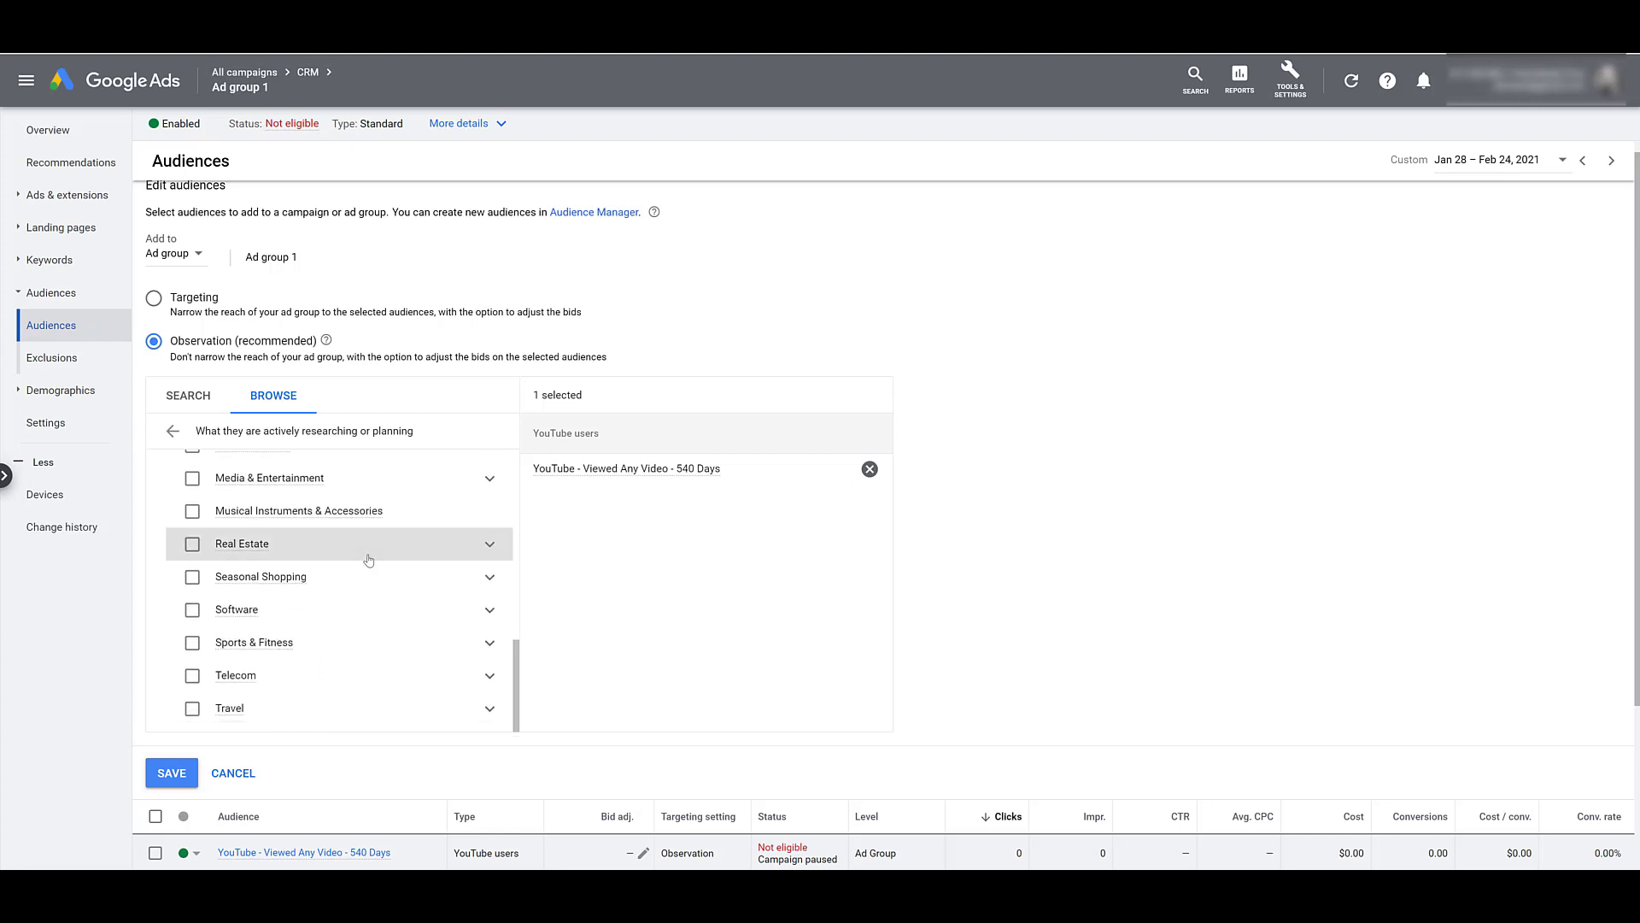
pyautogui.click(172, 433)
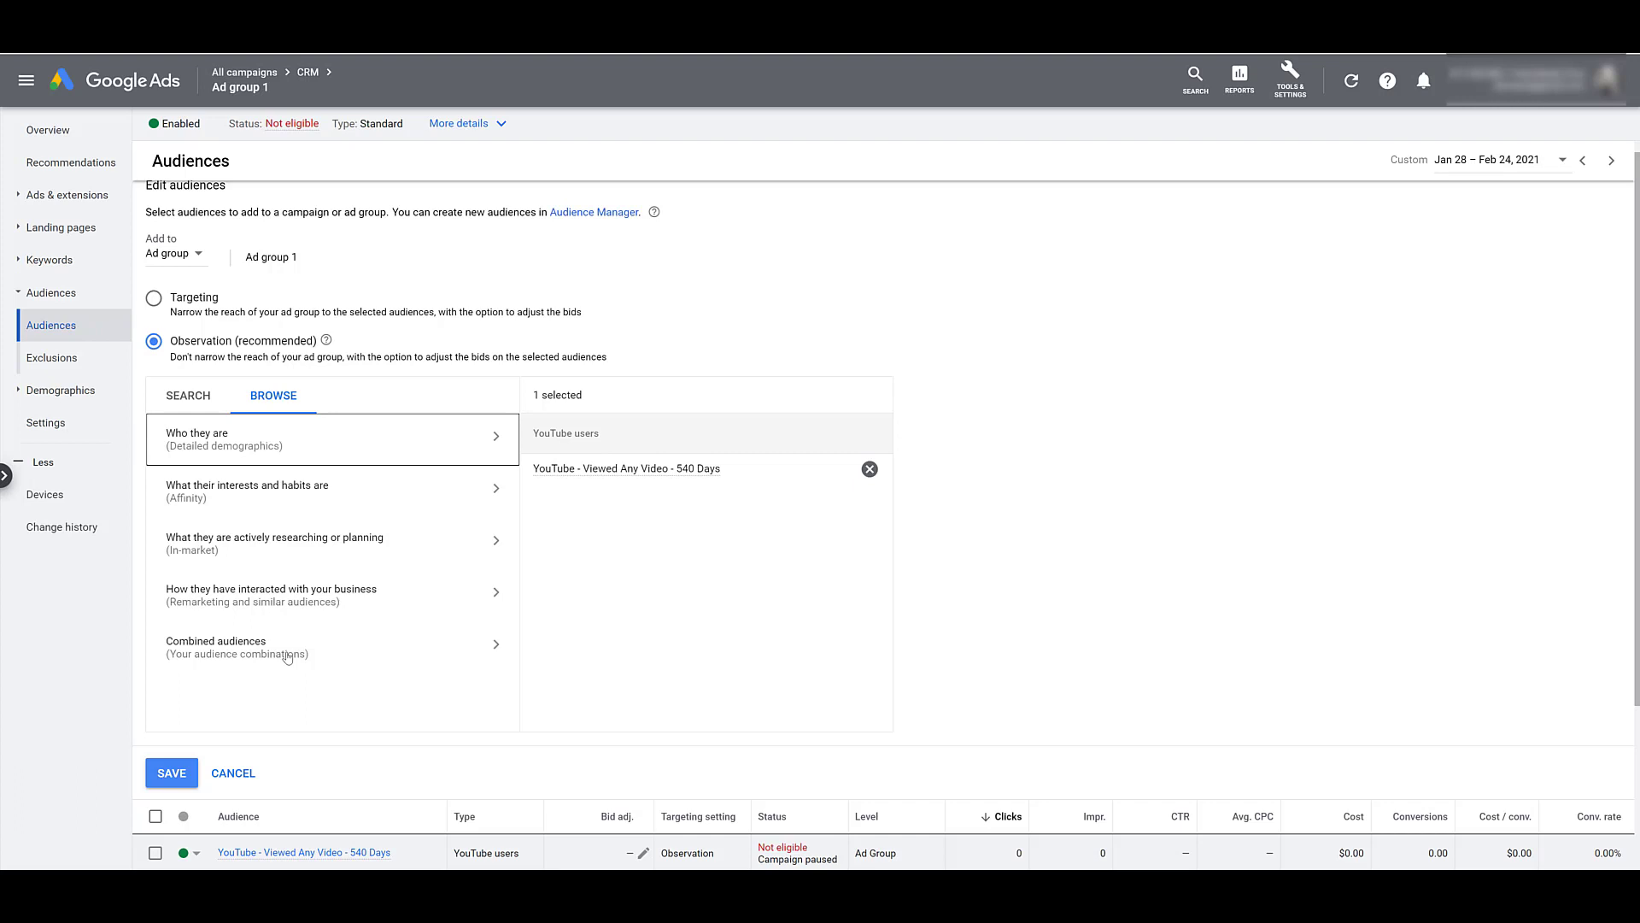
# - Search audiences for "crm" and add the in-market audiences CRM Solutions, ERP Solutions and Enterprise Software to Ad group 1
pyautogui.click(188, 395)
pyautogui.write('crm')
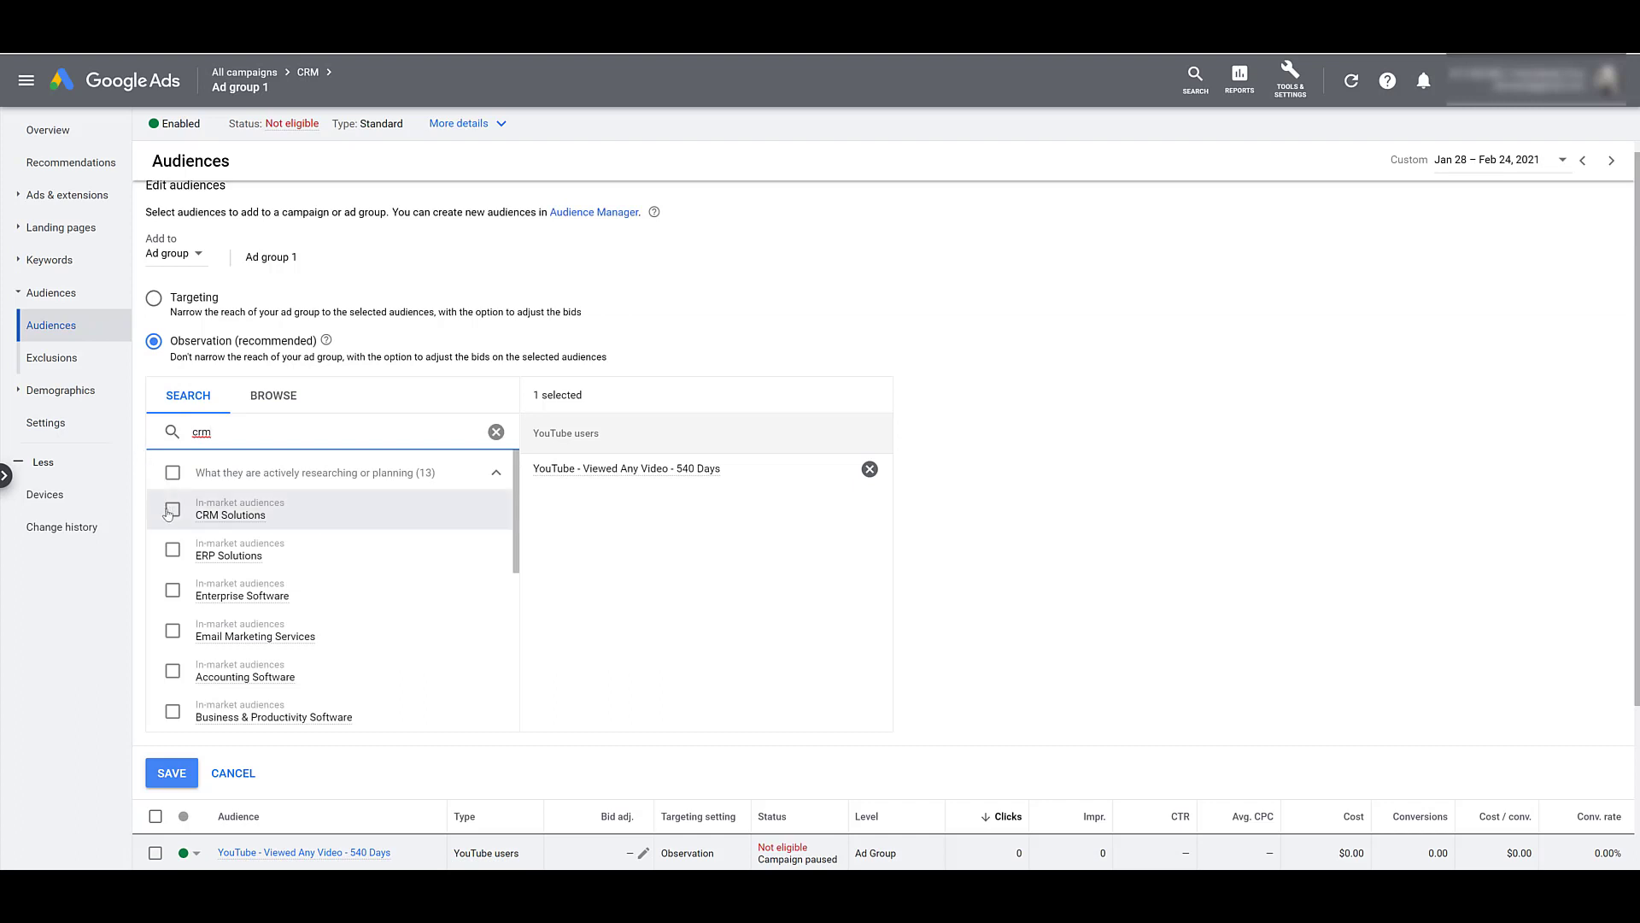
pyautogui.click(172, 510)
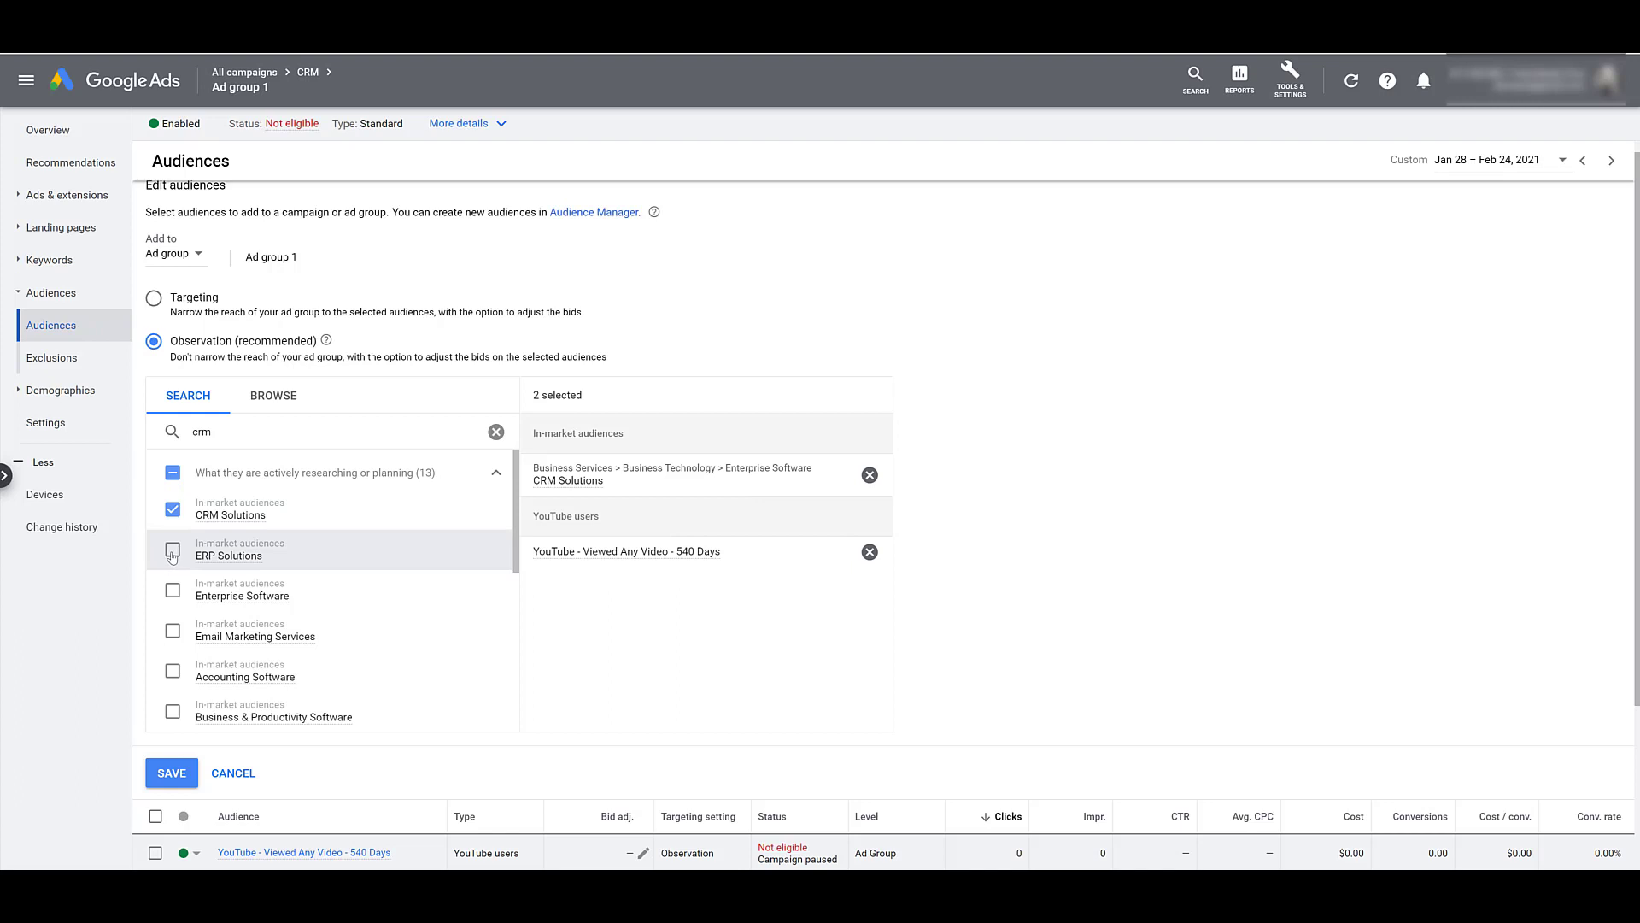
pyautogui.click(173, 551)
pyautogui.click(173, 591)
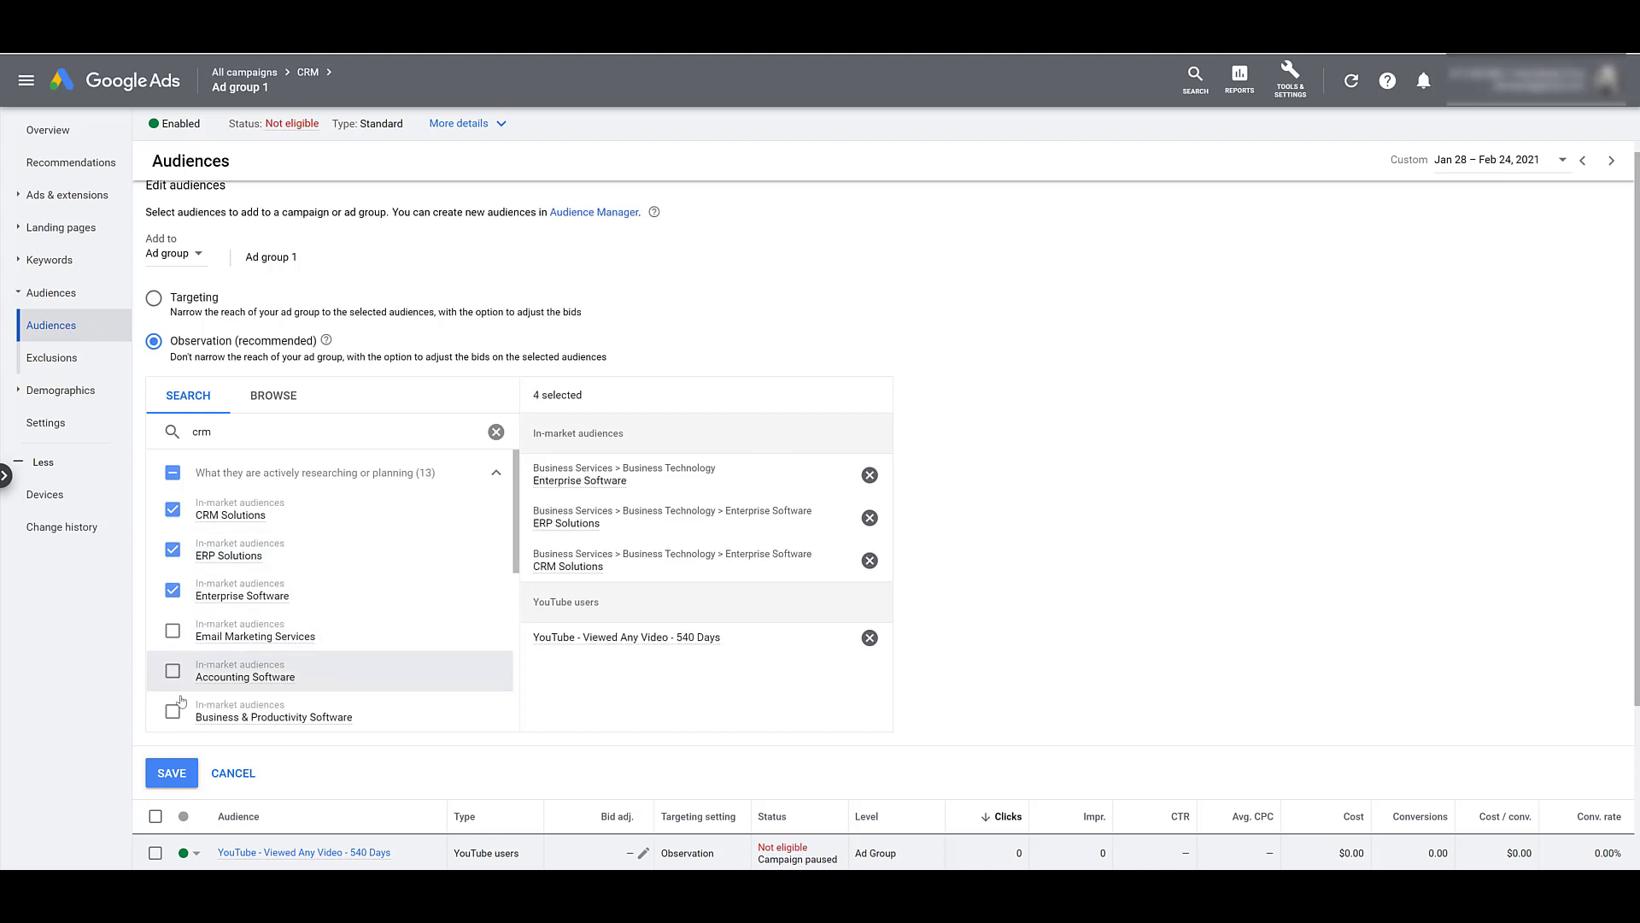
pyautogui.click(172, 772)
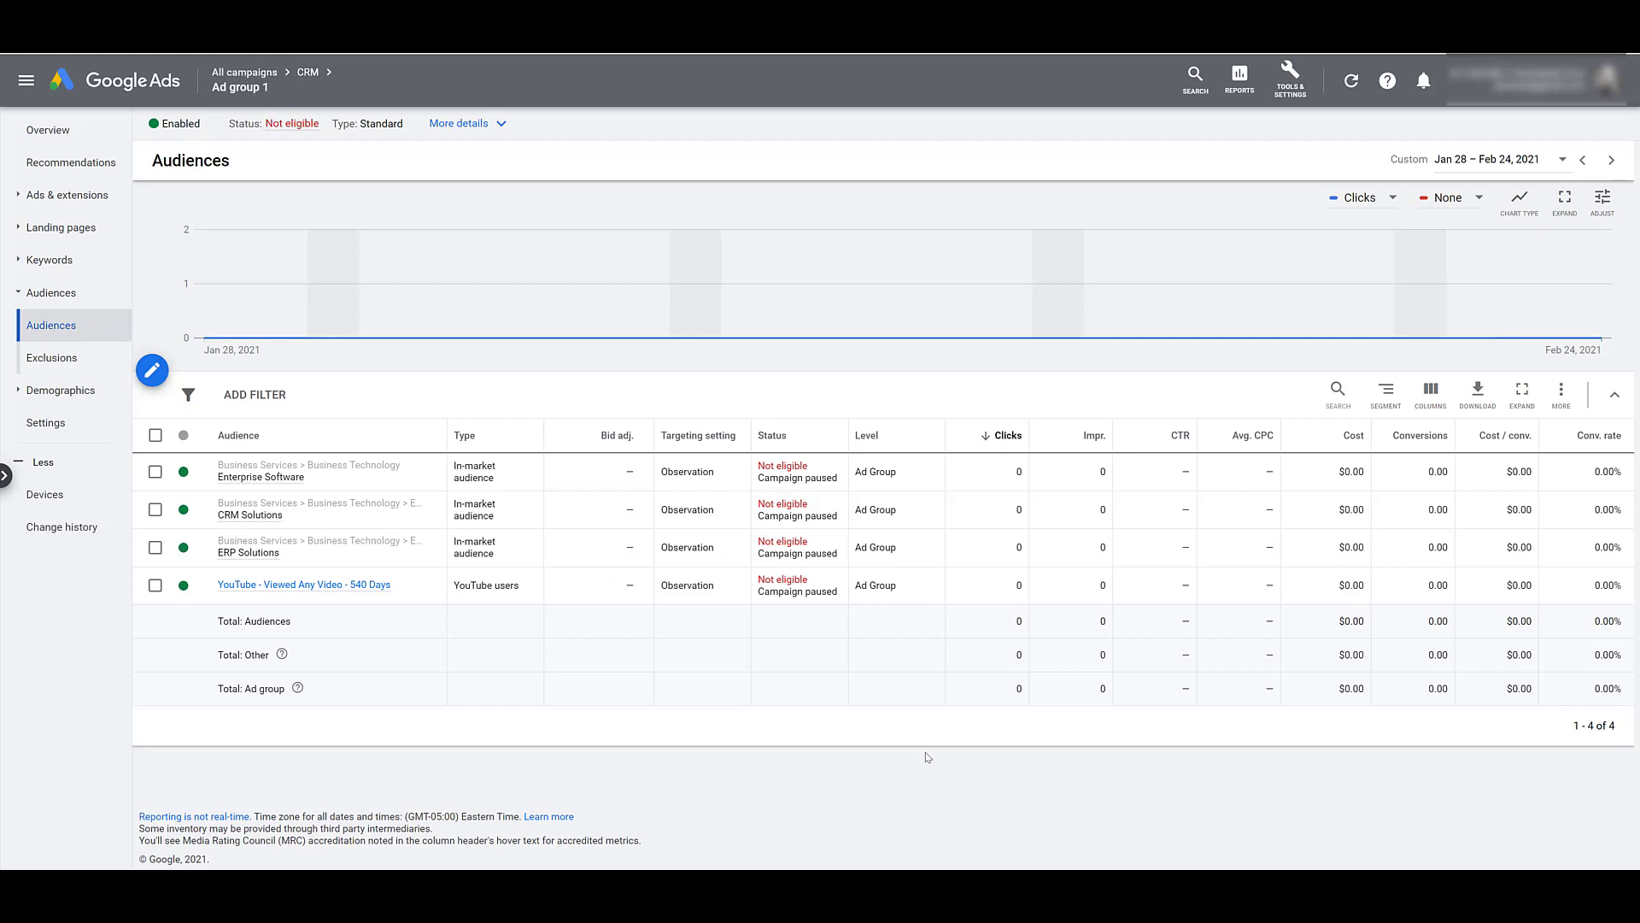
# - Set Ad group 1's audience setting to Targeting and save it
pyautogui.click(152, 371)
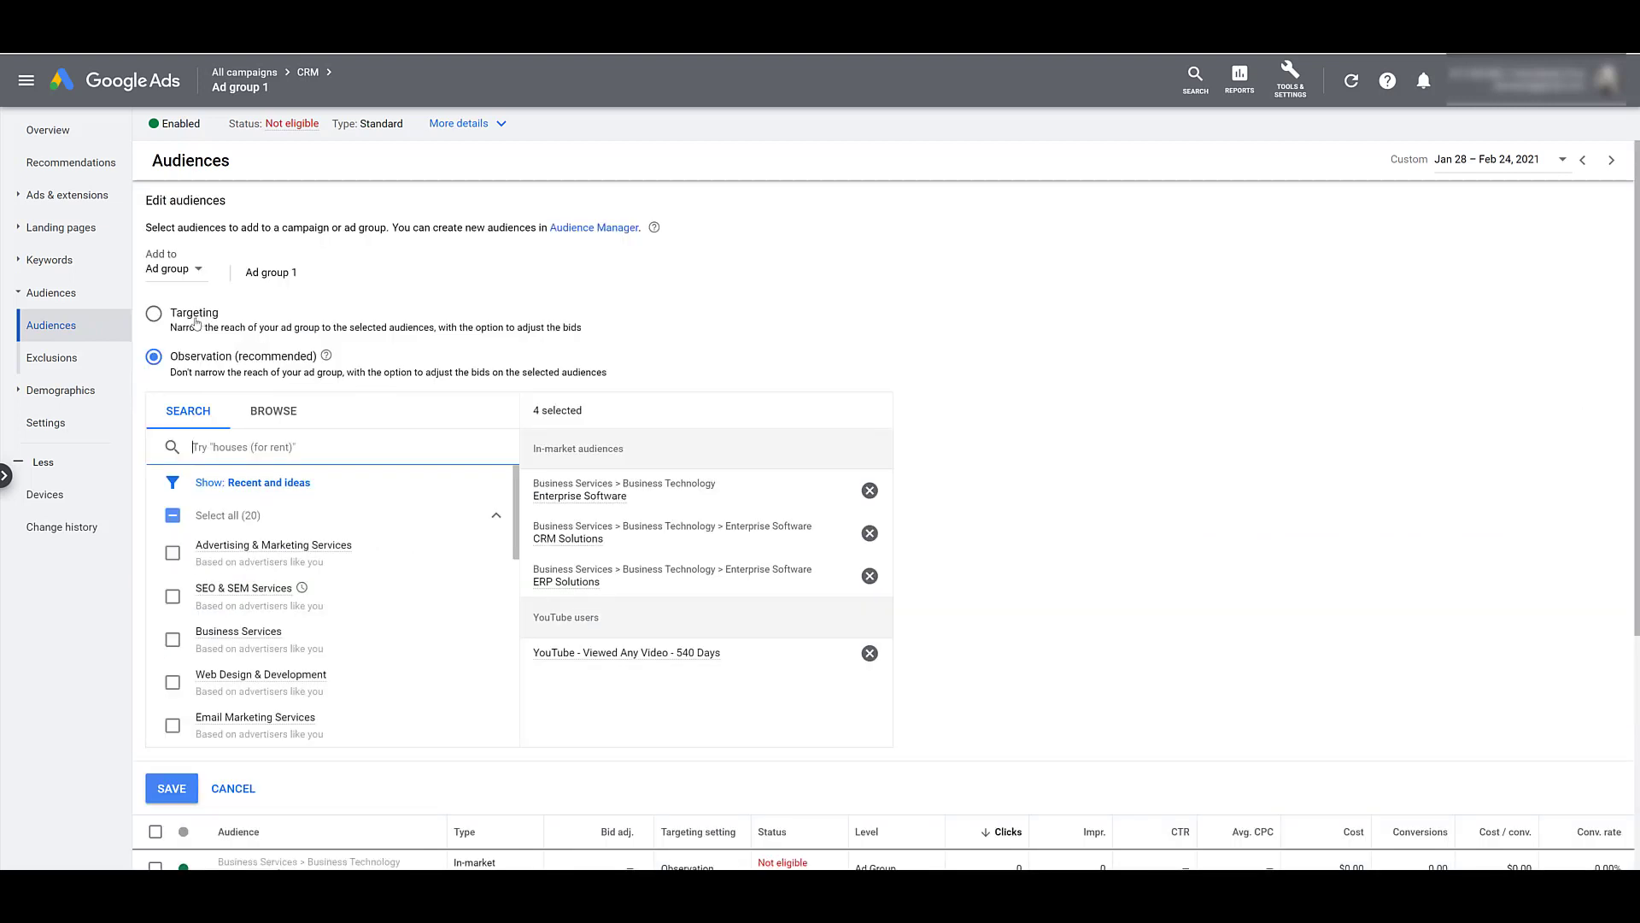
pyautogui.click(196, 320)
pyautogui.click(171, 788)
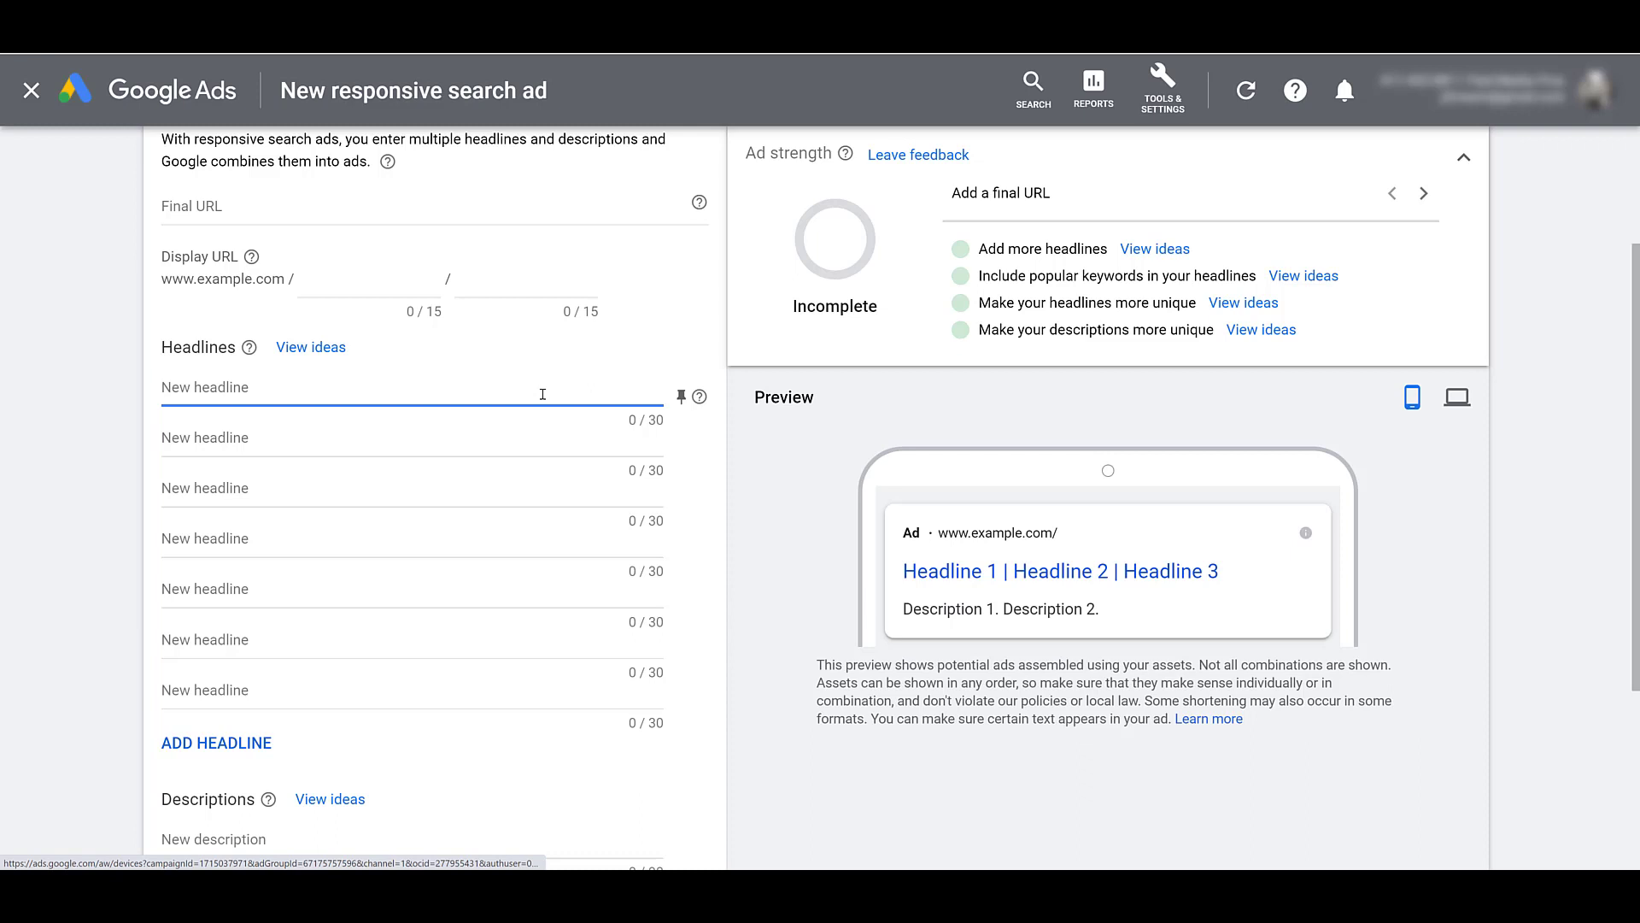
# - Enter "You've Seen the Video" and "Now Try Brand Free for 30 Days" as the first two headlines of the responsive search ad
pyautogui.write("You've Seen the Video")
pyautogui.click(517, 443)
pyautogui.write('N')
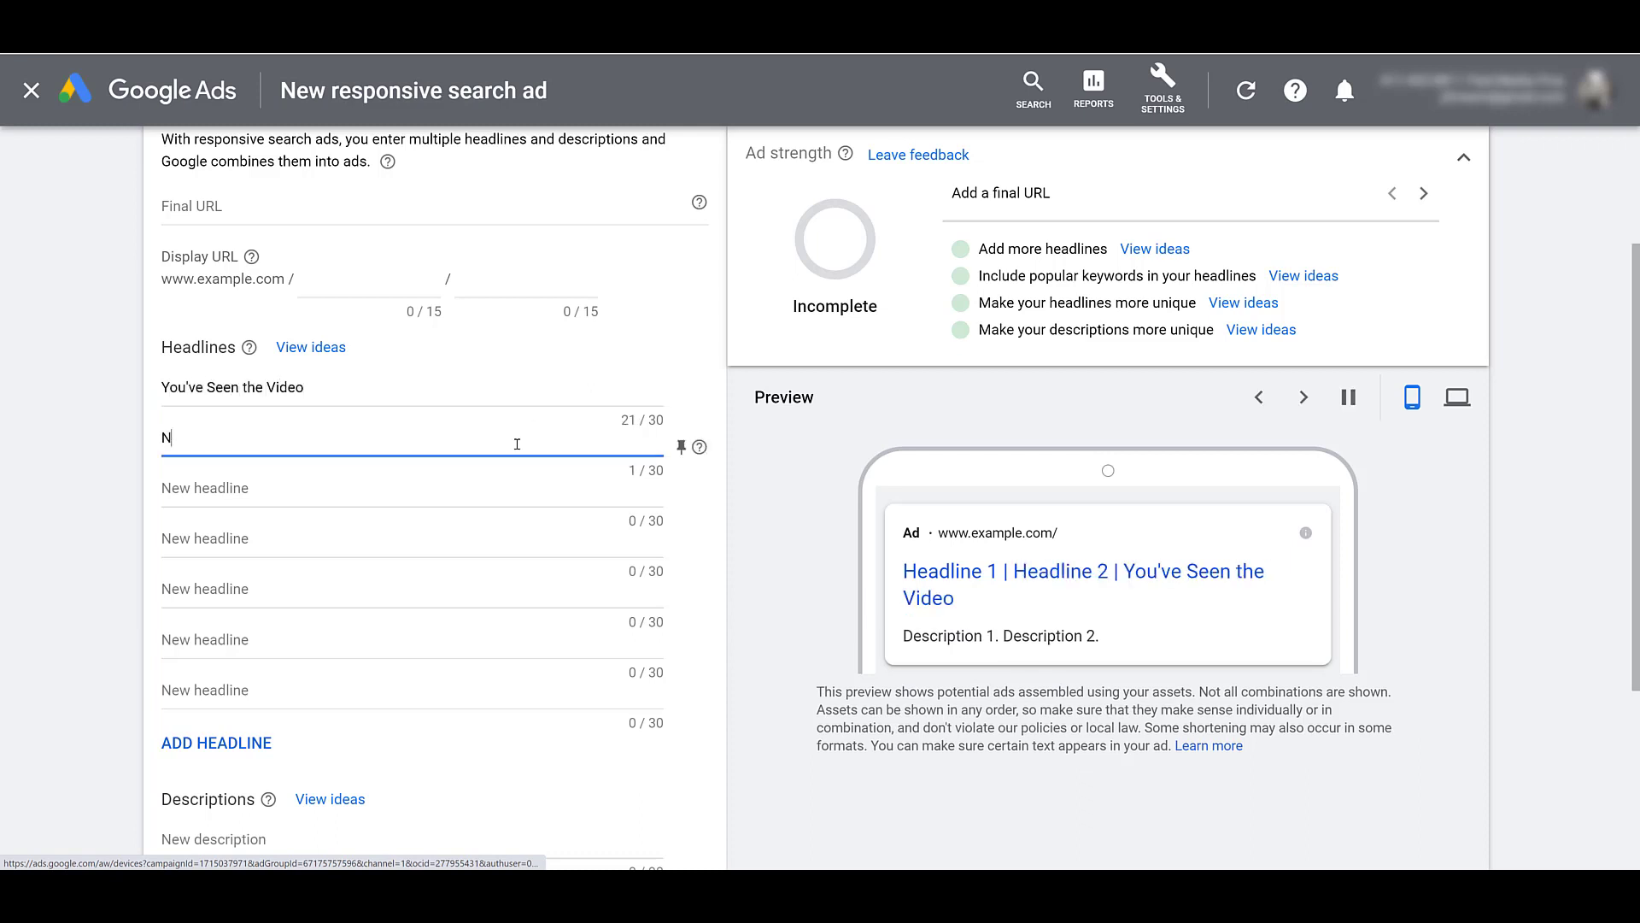
pyautogui.write('ow Try Brand Free for')
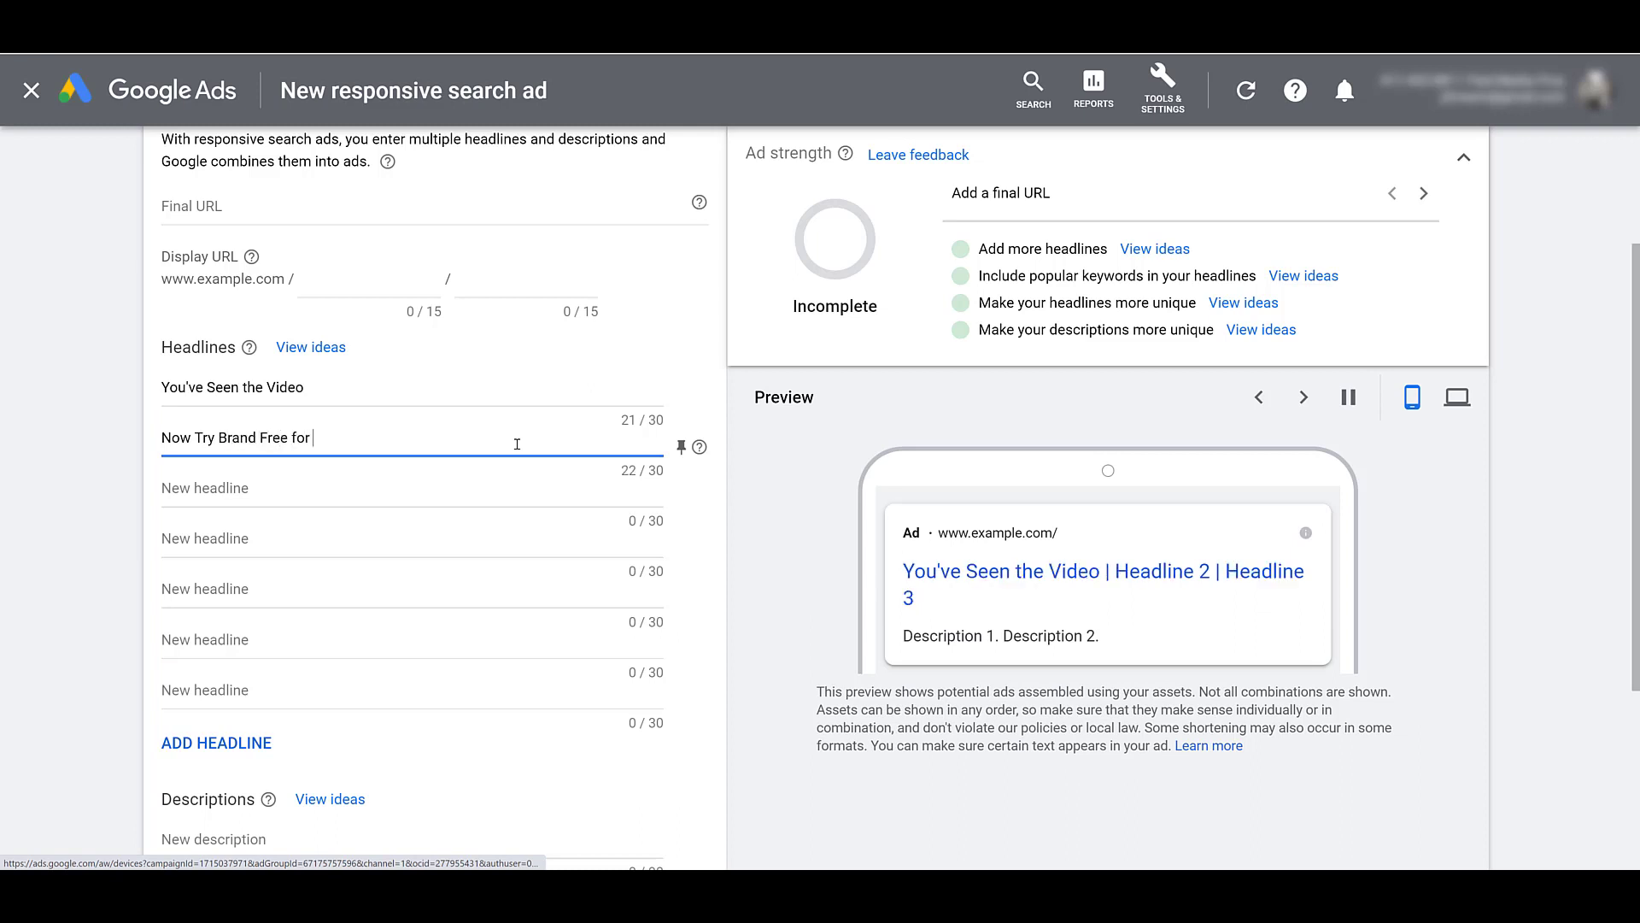
pyautogui.write(' 30 Days')
pyautogui.click(101, 427)
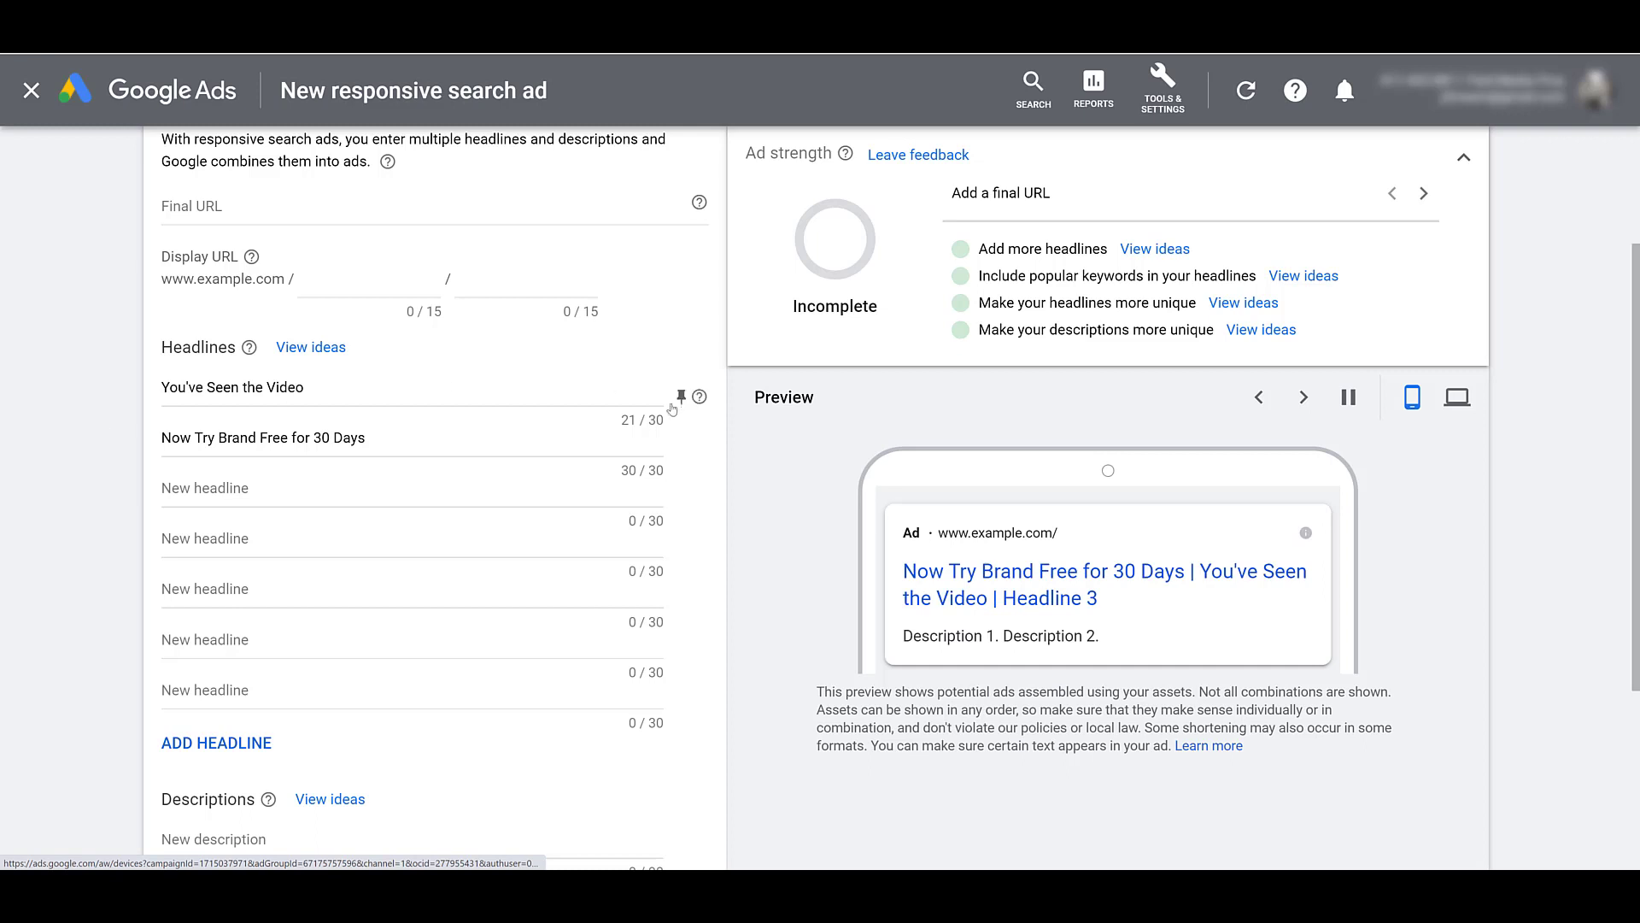
# - Pin the headline "You've Seen the Video" to position 1 and "Now Try Brand Free for 30 Days" to position 2
pyautogui.click(681, 396)
pyautogui.click(784, 597)
pyautogui.click(681, 446)
pyautogui.click(774, 694)
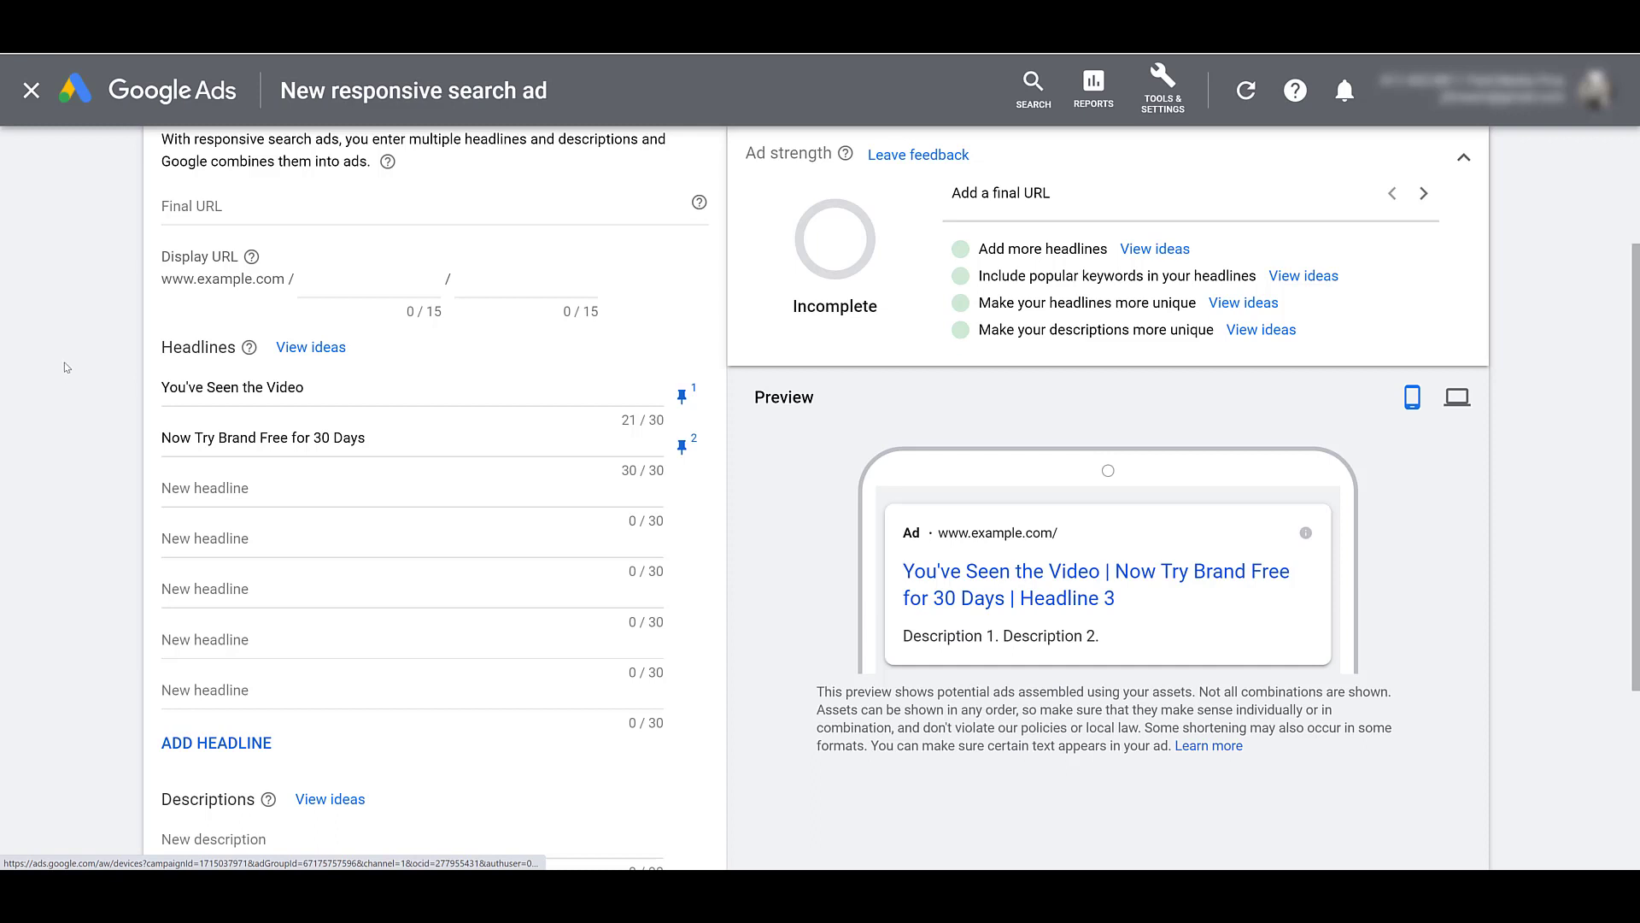
# - Discard the unfinished responsive search ad and go to the Dynamic Search Ads campaign
pyautogui.click(30, 93)
pyautogui.click(1038, 560)
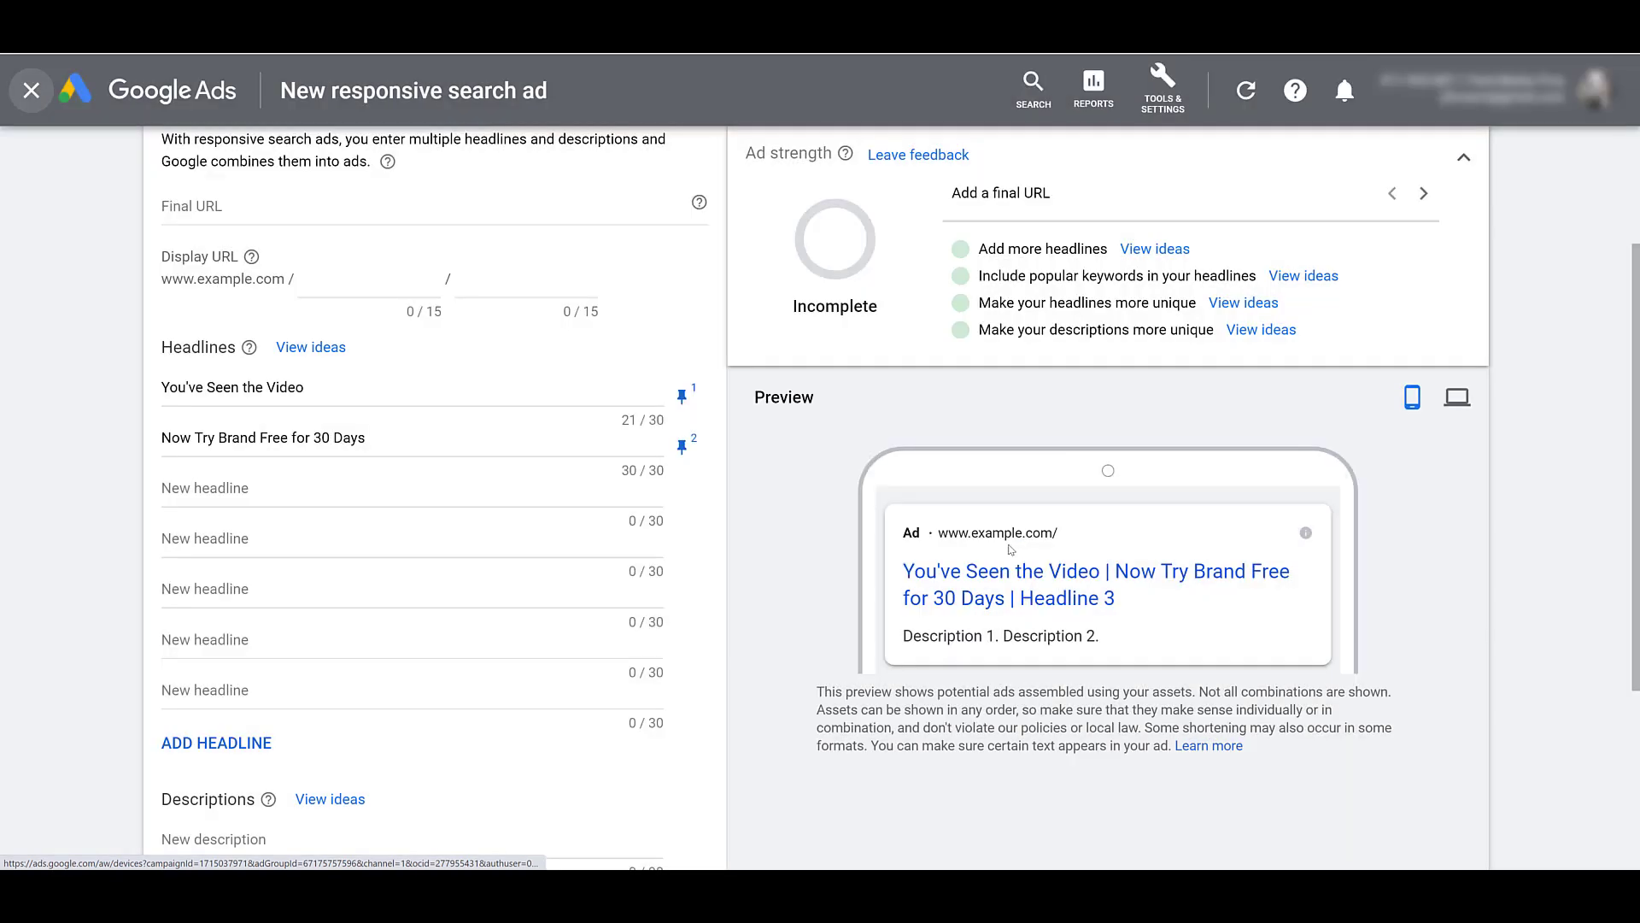
pyautogui.click(179, 651)
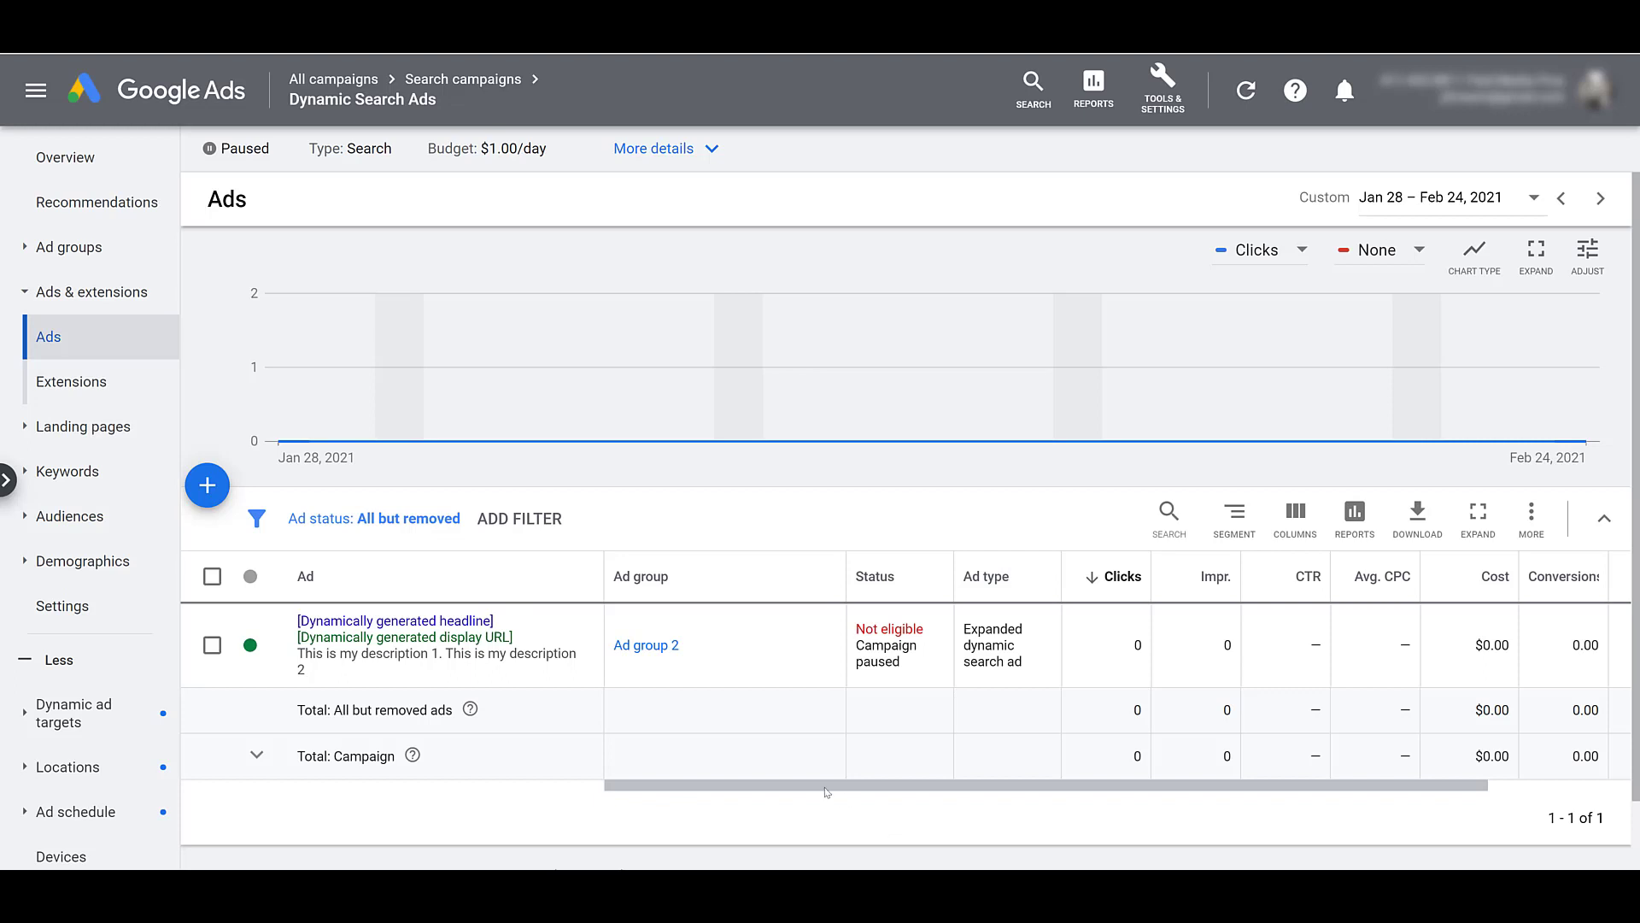
# - Add the Business Services in-market audience to the Dynamic Search Ads campaign with the Targeting setting and save
pyautogui.click(70, 516)
pyautogui.click(862, 662)
pyautogui.scroll(-3, 864, 666)
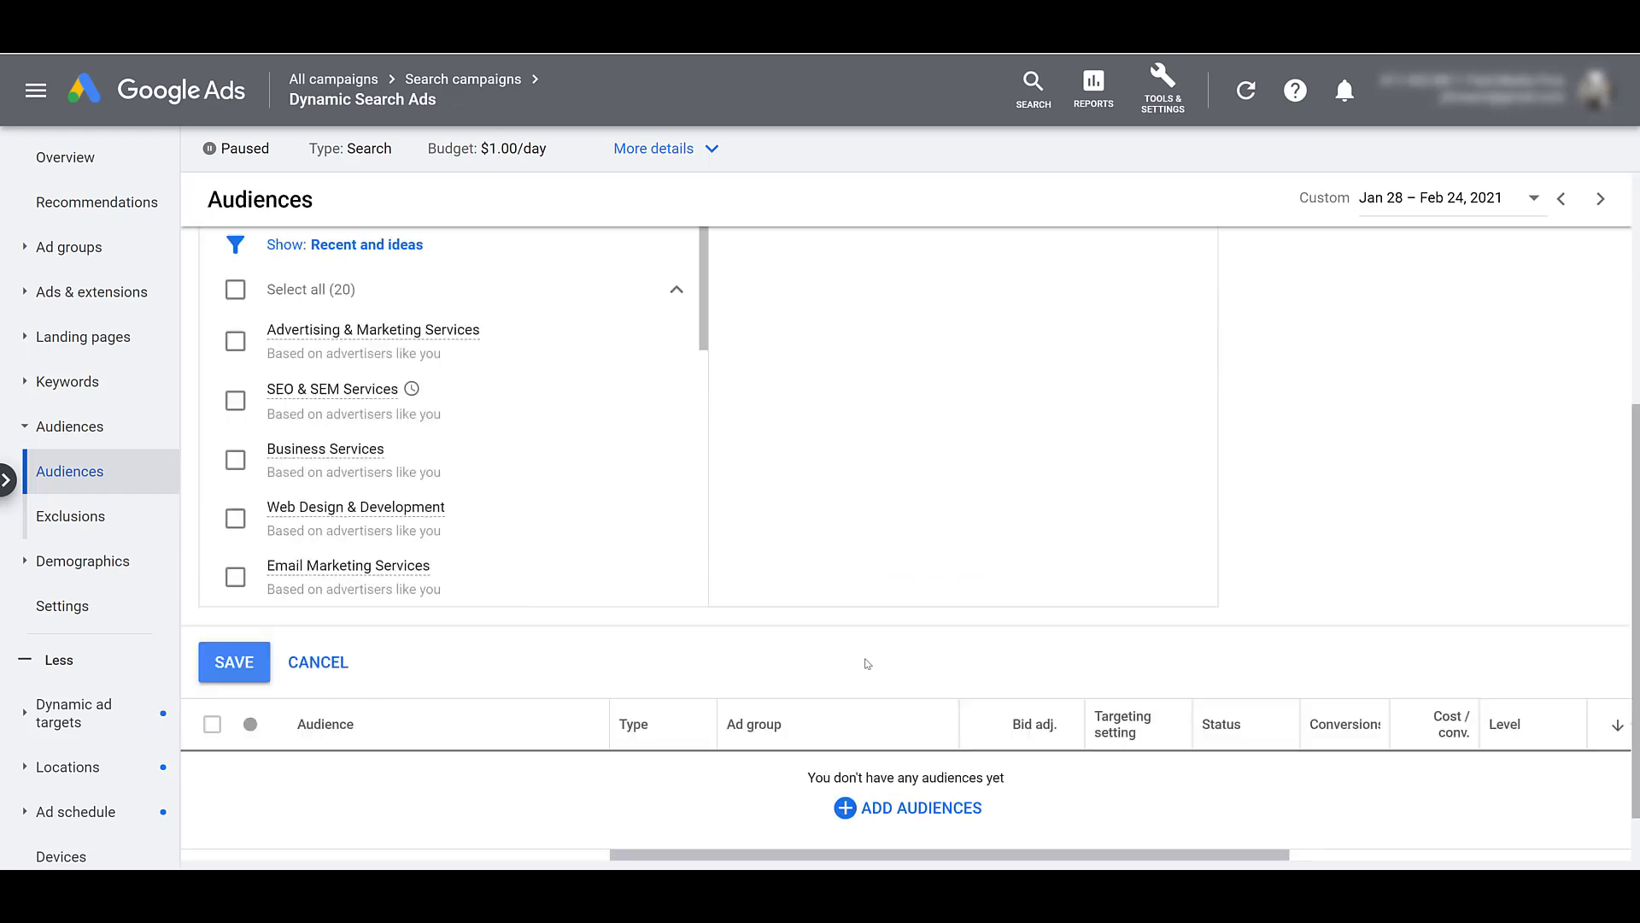
pyautogui.scroll(3, 366, 343)
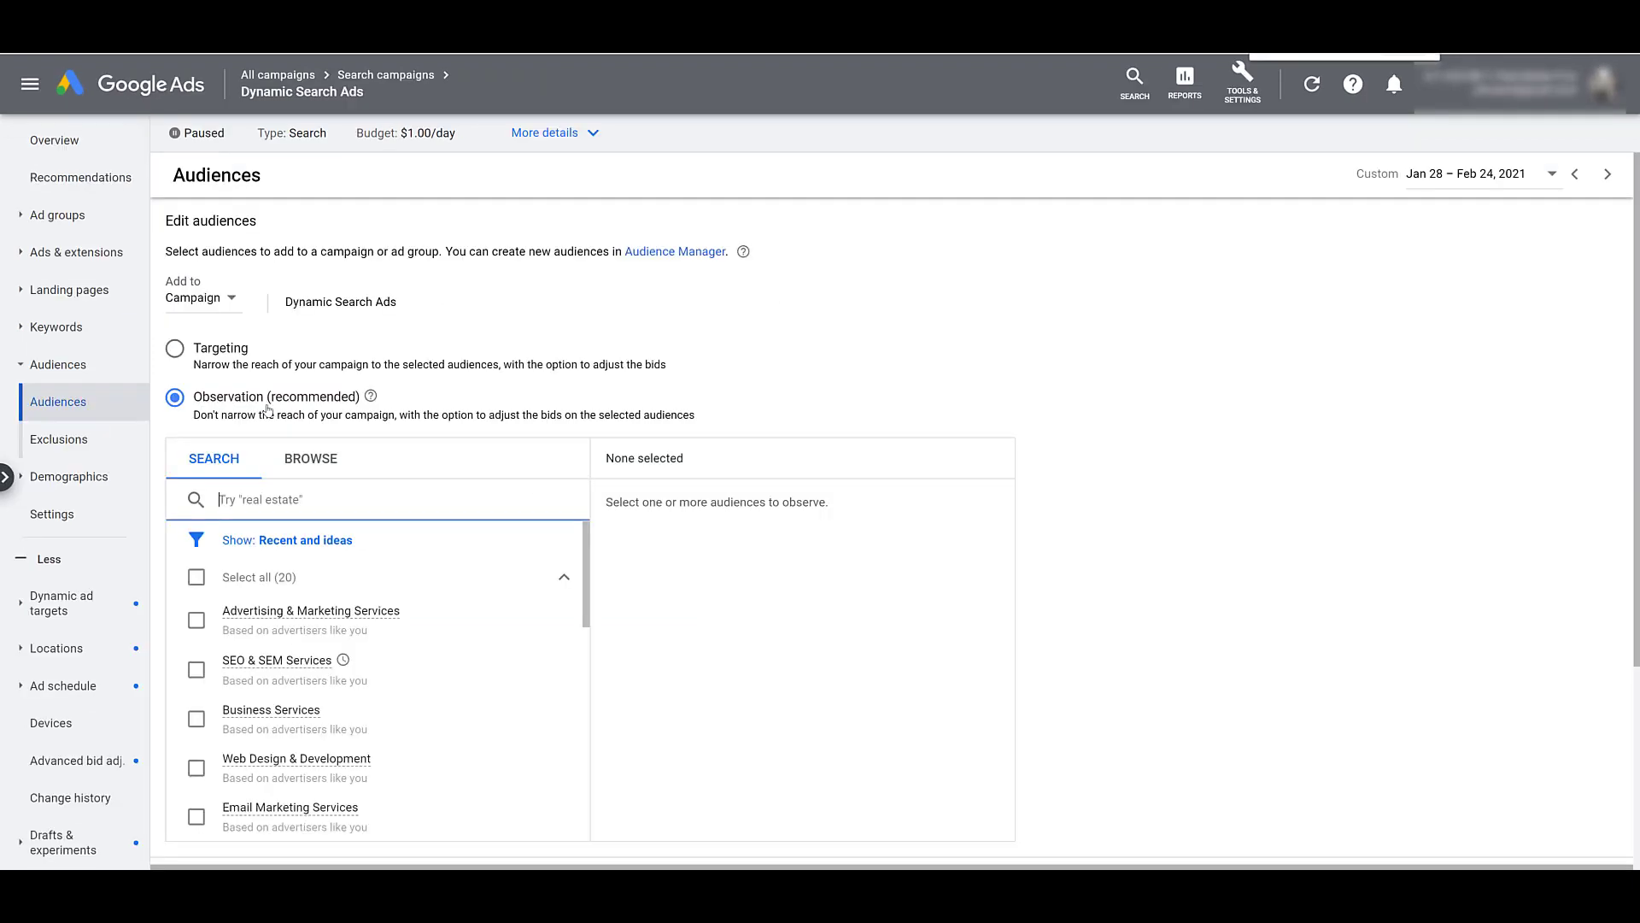
pyautogui.click(237, 351)
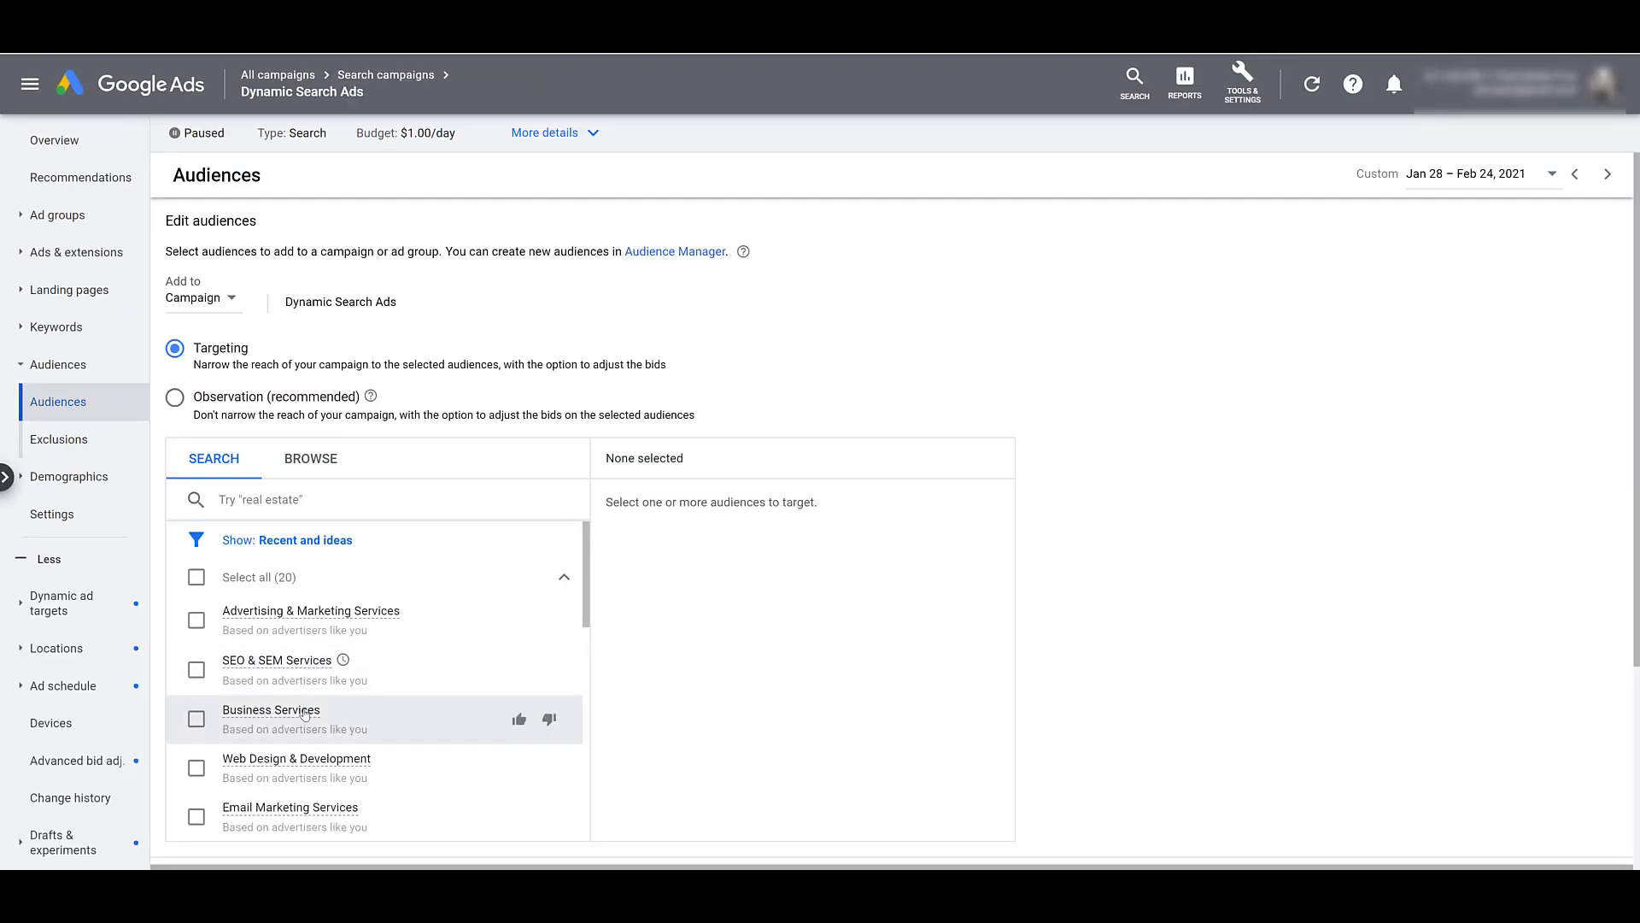
pyautogui.moveTo(305, 713)
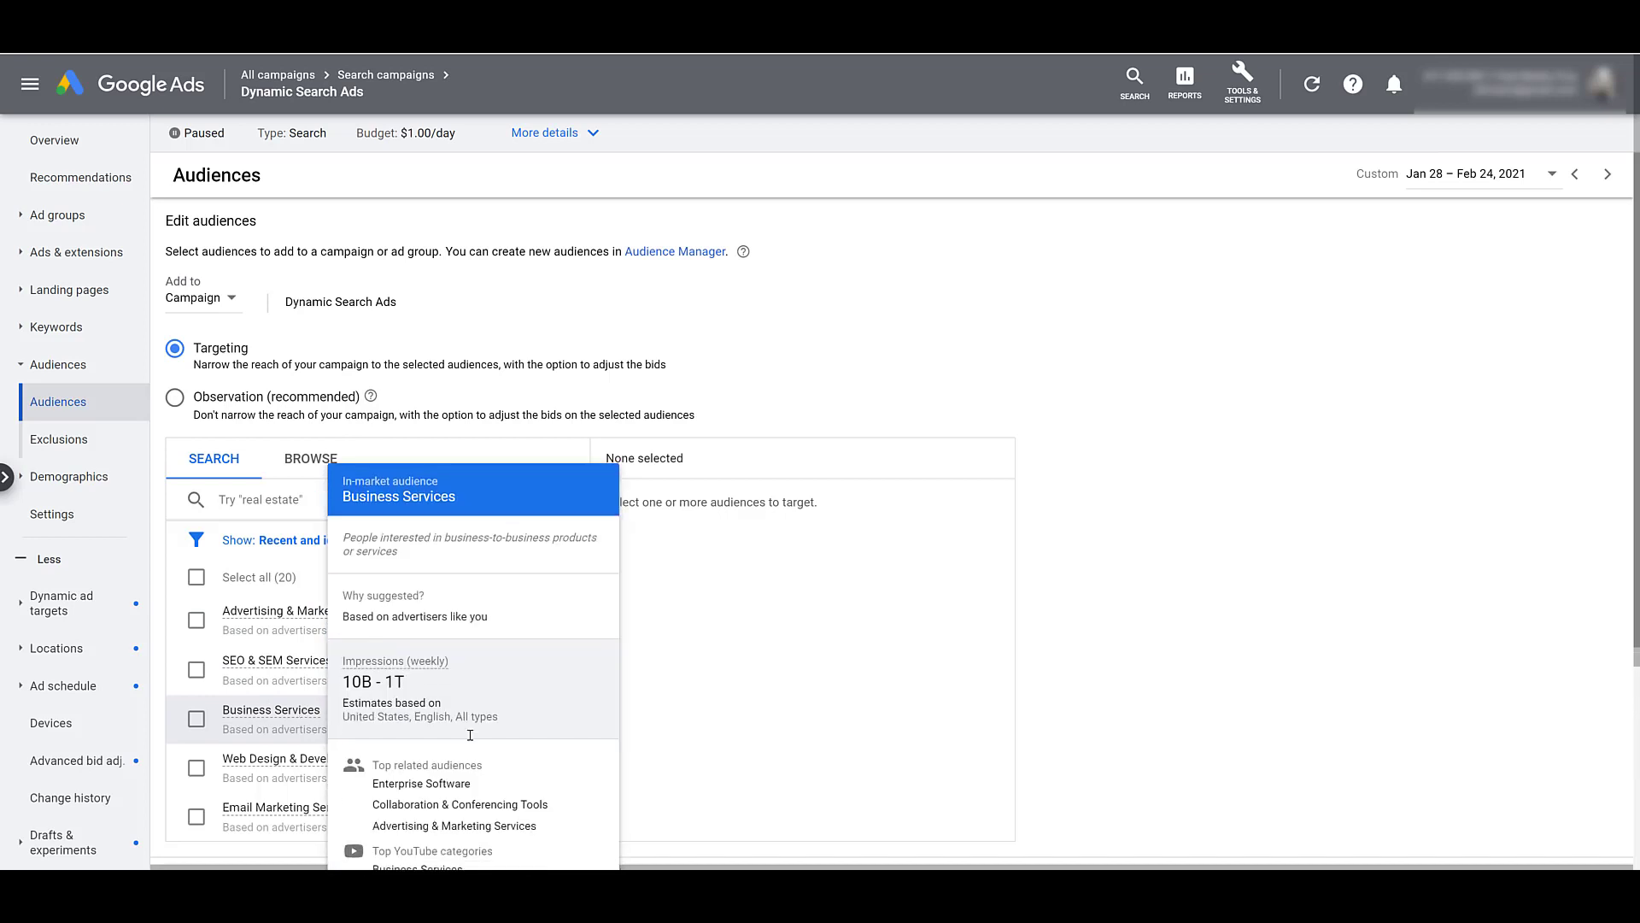
pyautogui.click(305, 713)
pyautogui.scroll(-3, 305, 714)
pyautogui.click(194, 615)
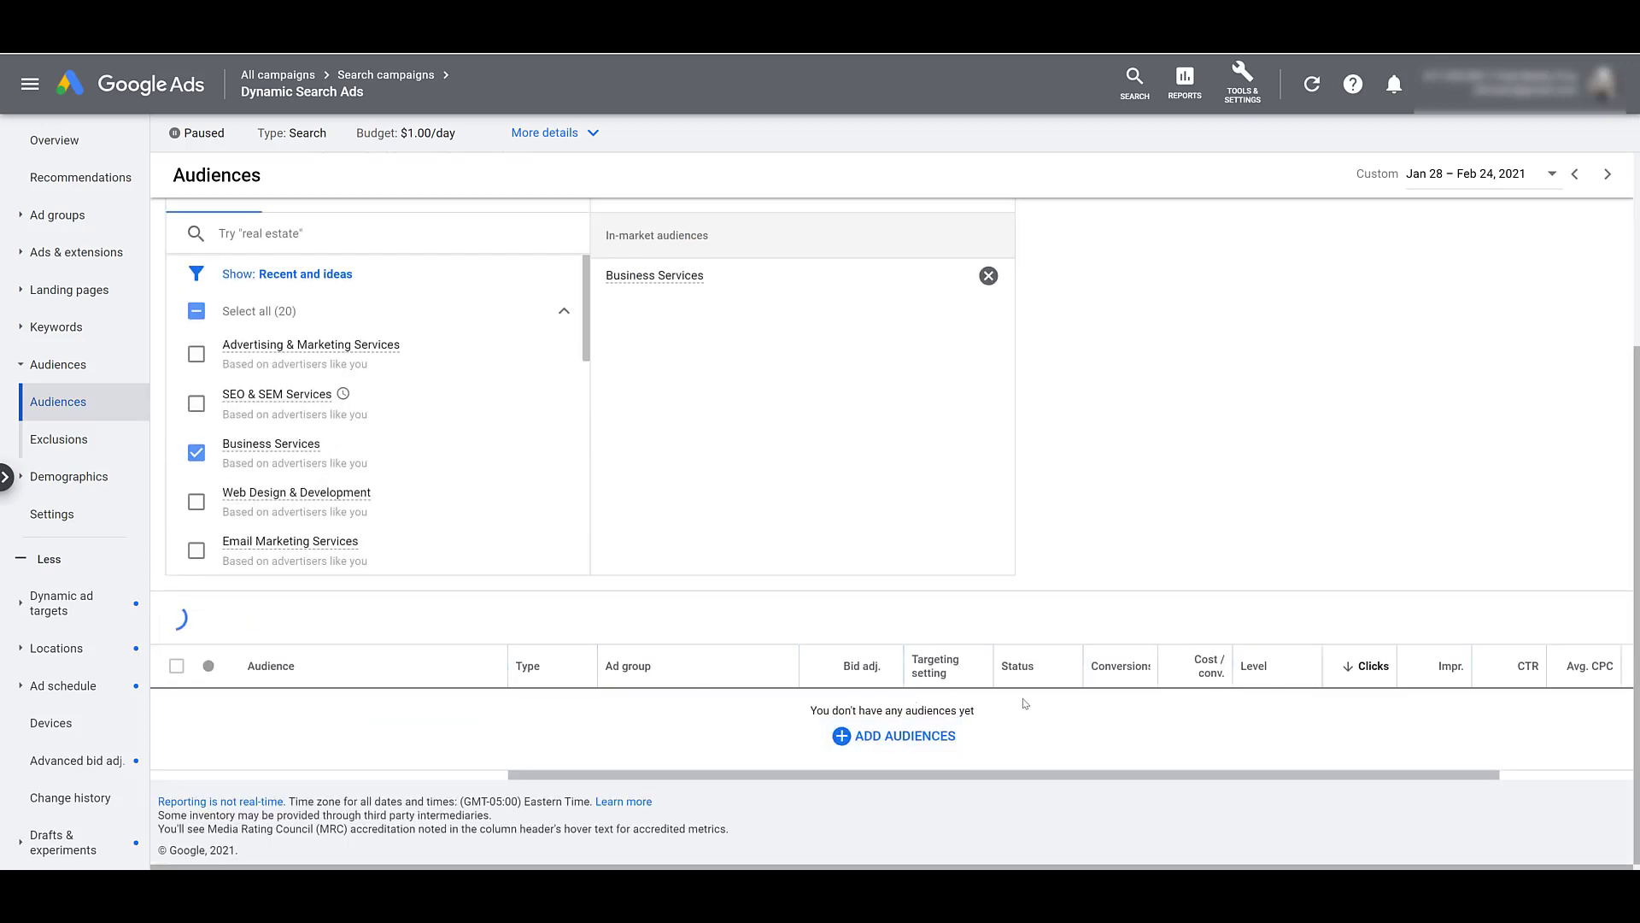